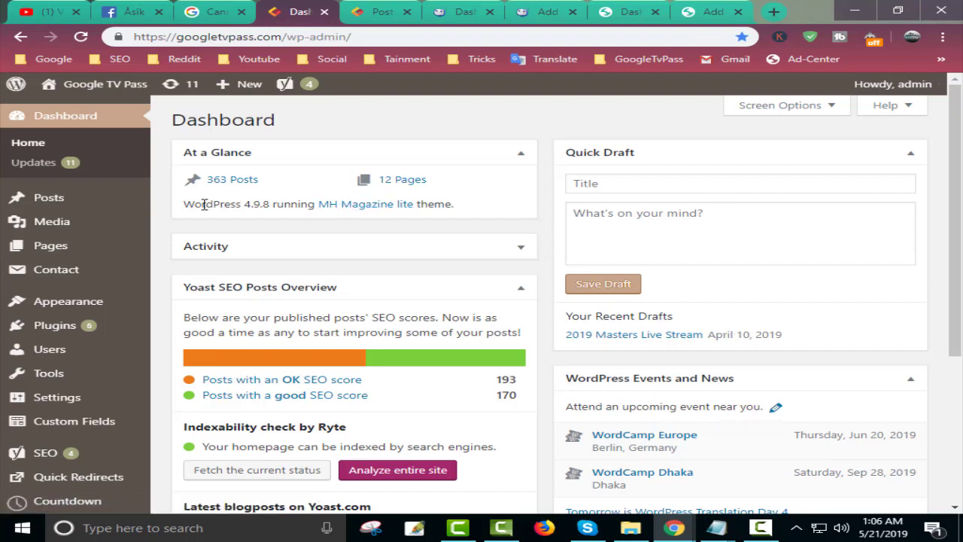
# Step: Compare the WordPress versions shown on the Google TV Pass, Multimedia Fashion Tv and Sports Live TV dashboards
pyautogui.moveTo(203, 203); pyautogui.dragTo(265, 204)
pyautogui.click(256, 204)
pyautogui.click(455, 12)
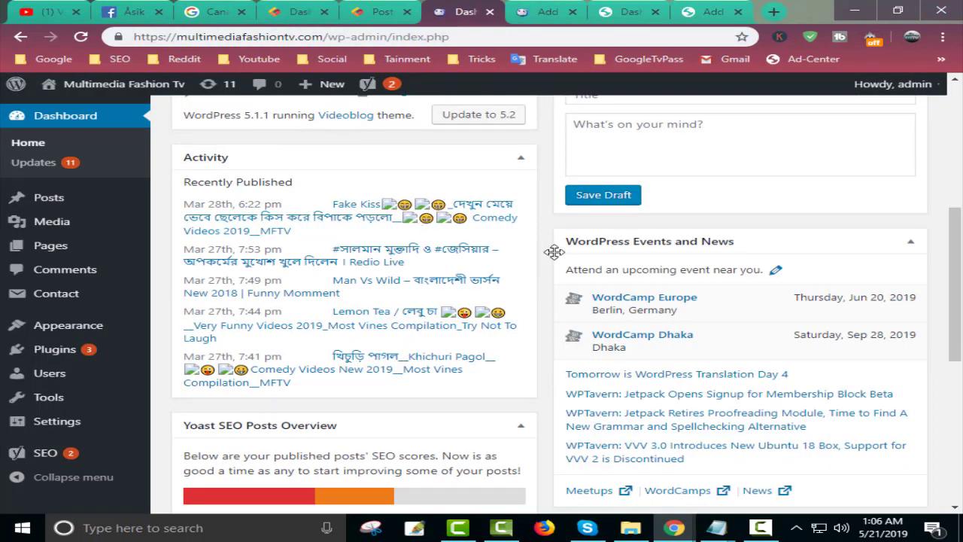
pyautogui.scroll(5, 554, 252)
pyautogui.scroll(-2, 542, 379)
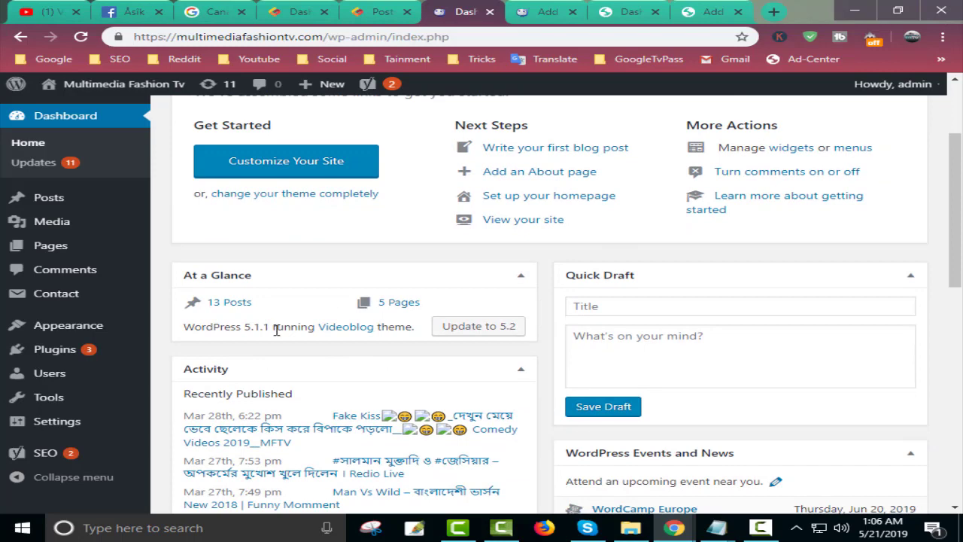
pyautogui.click(555, 15)
pyautogui.click(625, 11)
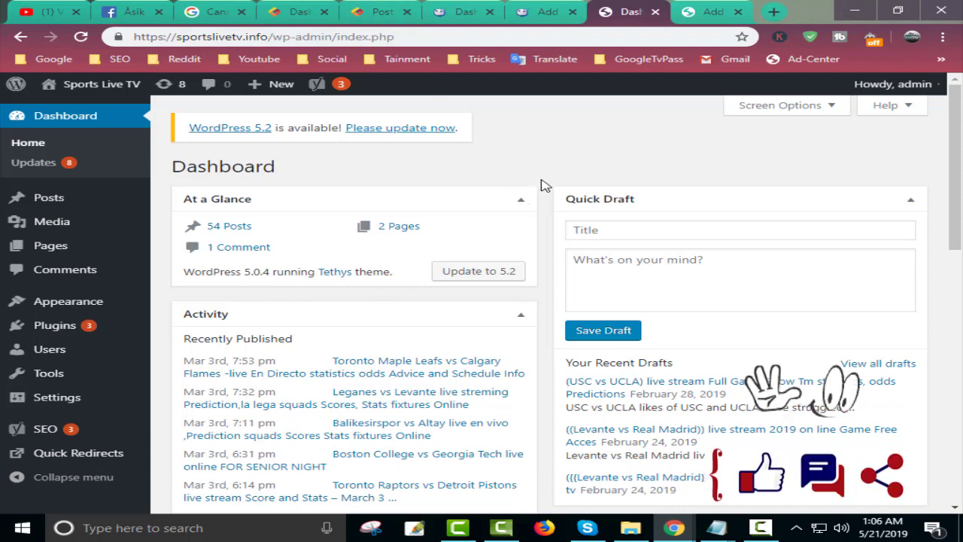
# Step: Start a new post on the Google TV Pass site and place the cursor in its content area
pyautogui.click(466, 10)
pyautogui.click(380, 11)
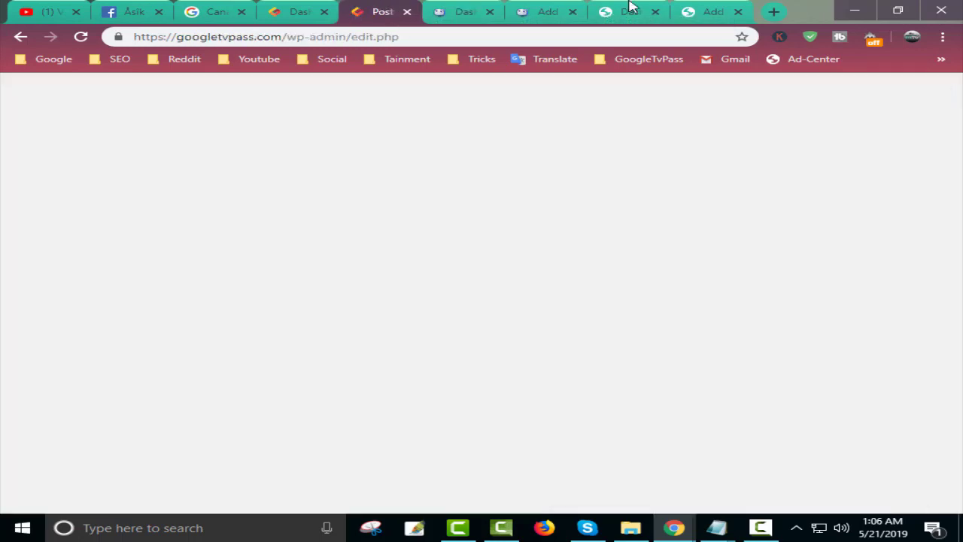
pyautogui.click(300, 11)
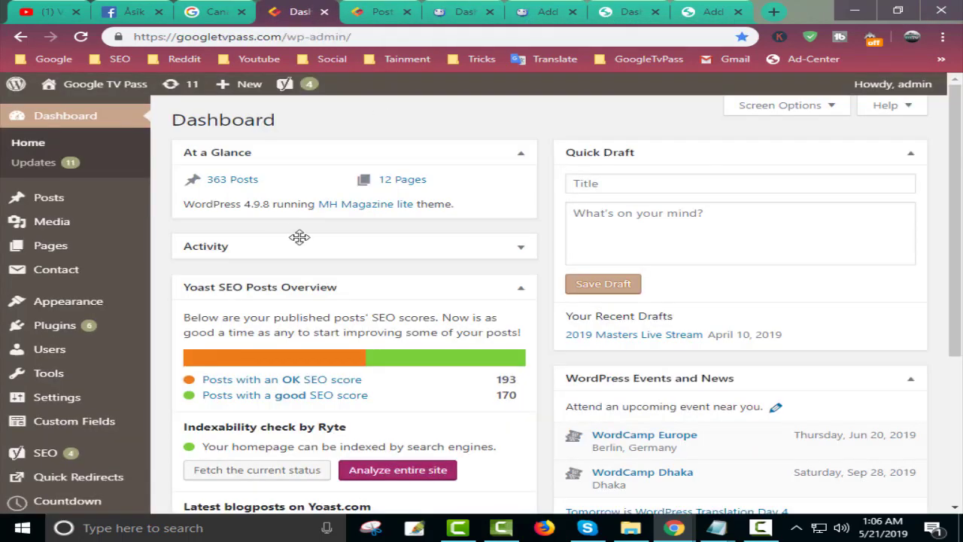
pyautogui.click(380, 11)
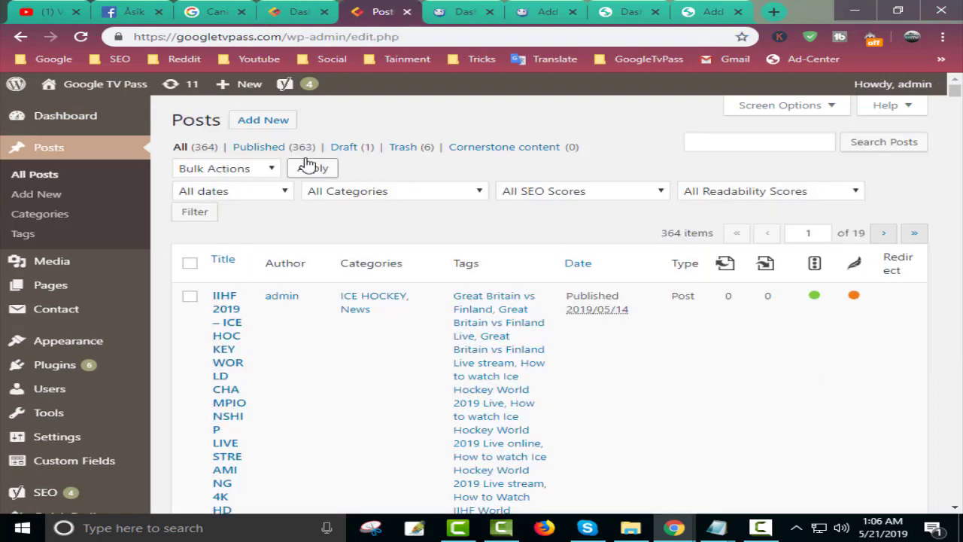
pyautogui.click(263, 120)
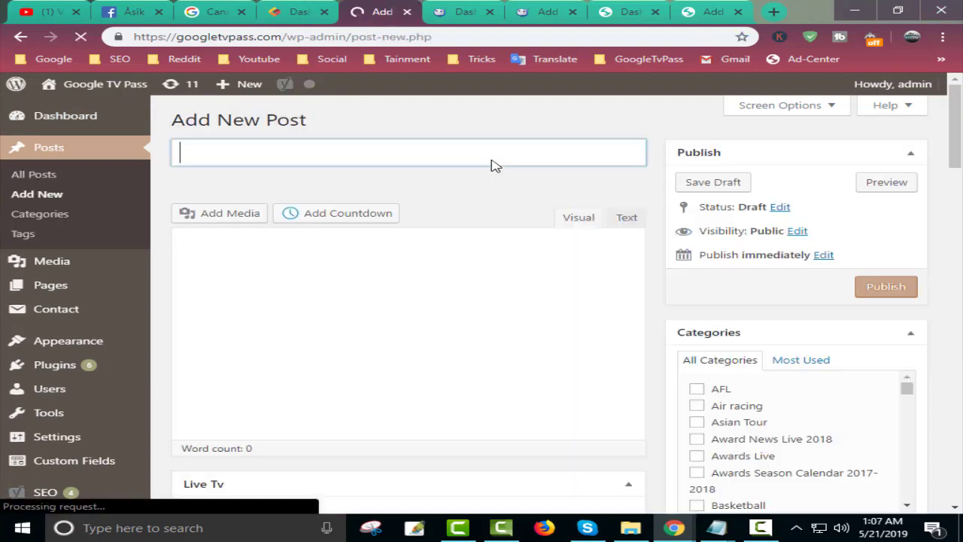
pyautogui.click(496, 381)
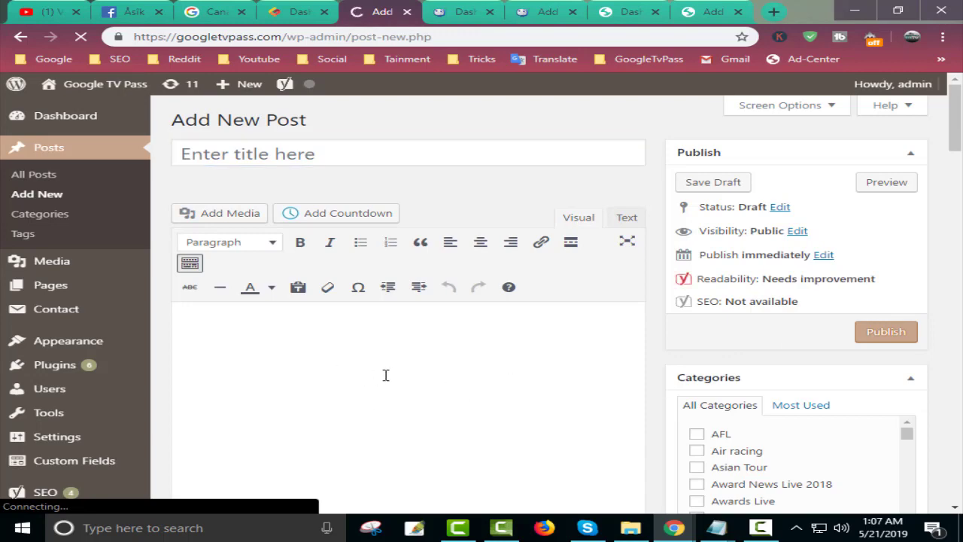
# Step: Examine the classic editor page of the new post, including Categories, Tags, Featured Image, Live Tv and Yoast SEO
pyautogui.scroll(-5, 386, 371)
pyautogui.scroll(4, 391, 376)
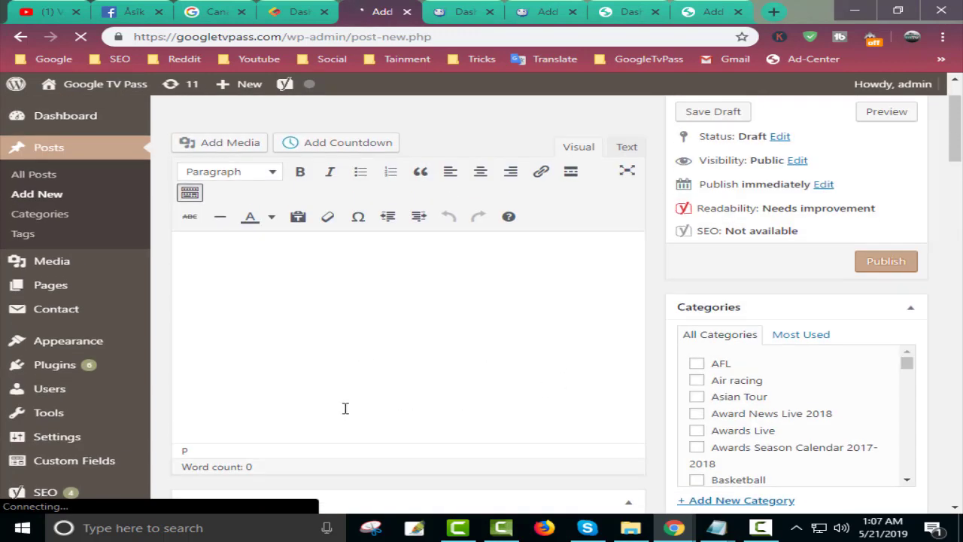
pyautogui.scroll(1, 404, 327)
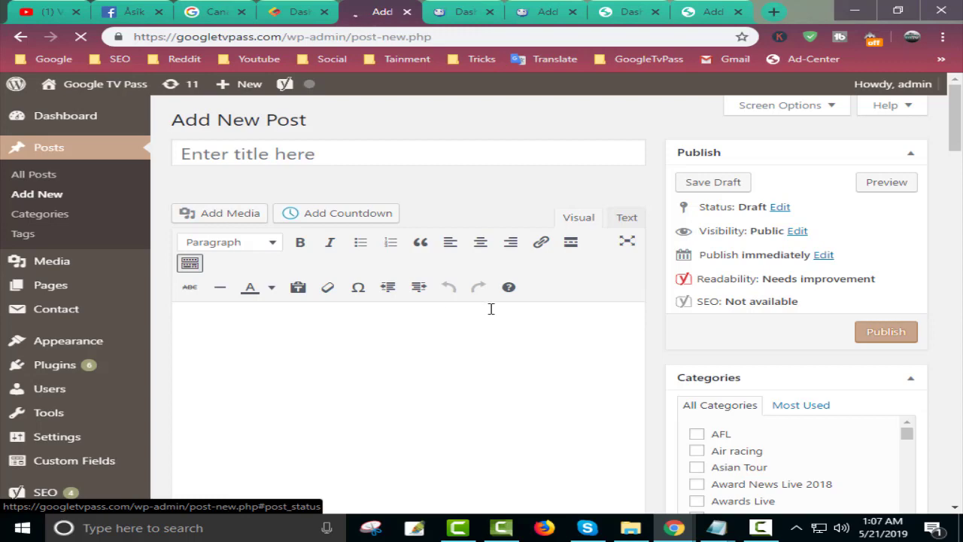
pyautogui.scroll(-5, 745, 432)
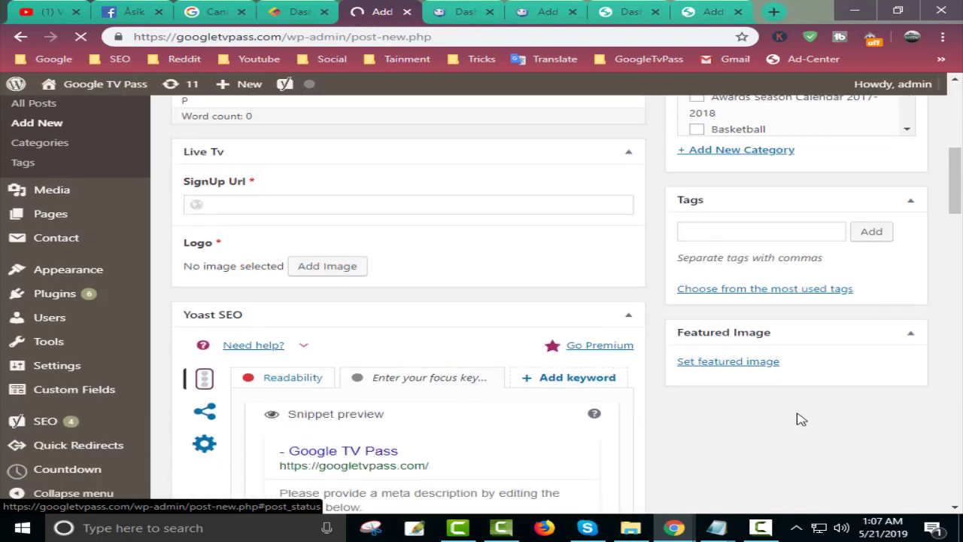
pyautogui.scroll(2, 776, 370)
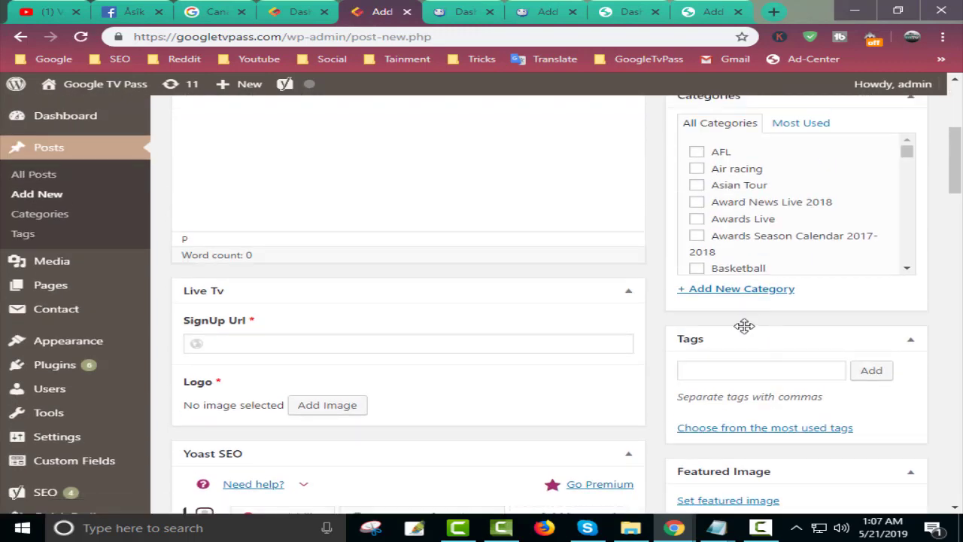
pyautogui.scroll(2, 742, 326)
pyautogui.scroll(-2, 780, 400)
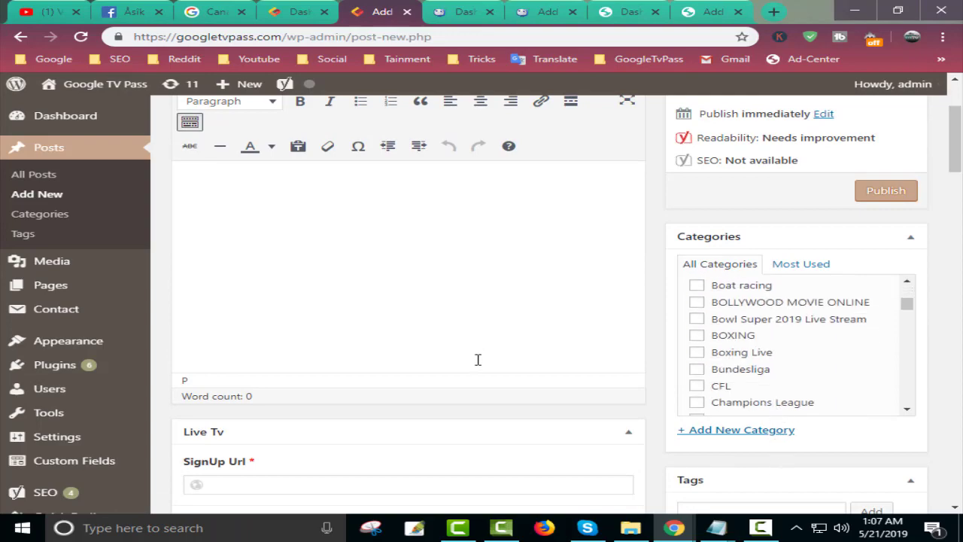
pyautogui.scroll(-3, 478, 360)
pyautogui.scroll(4, 569, 415)
pyautogui.scroll(-9, 537, 429)
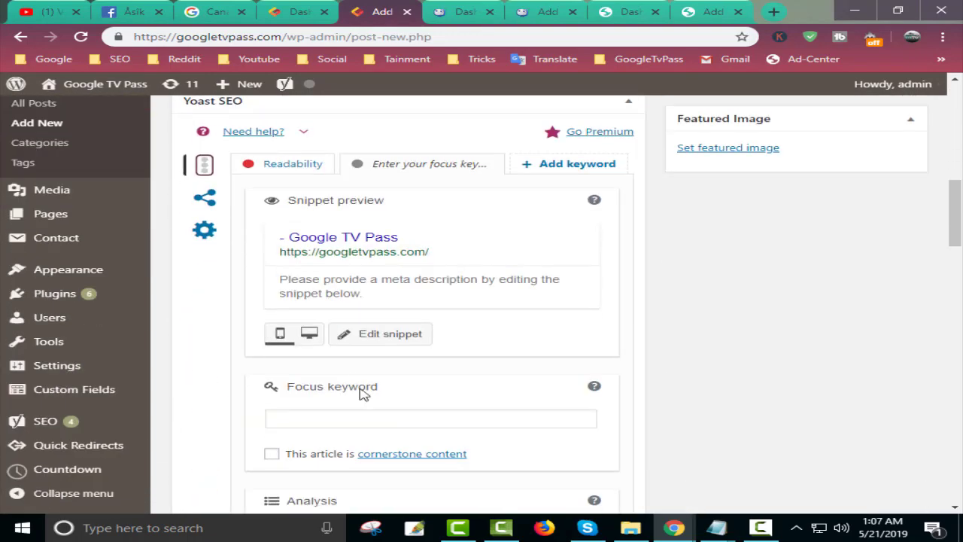
pyautogui.scroll(9, 414, 399)
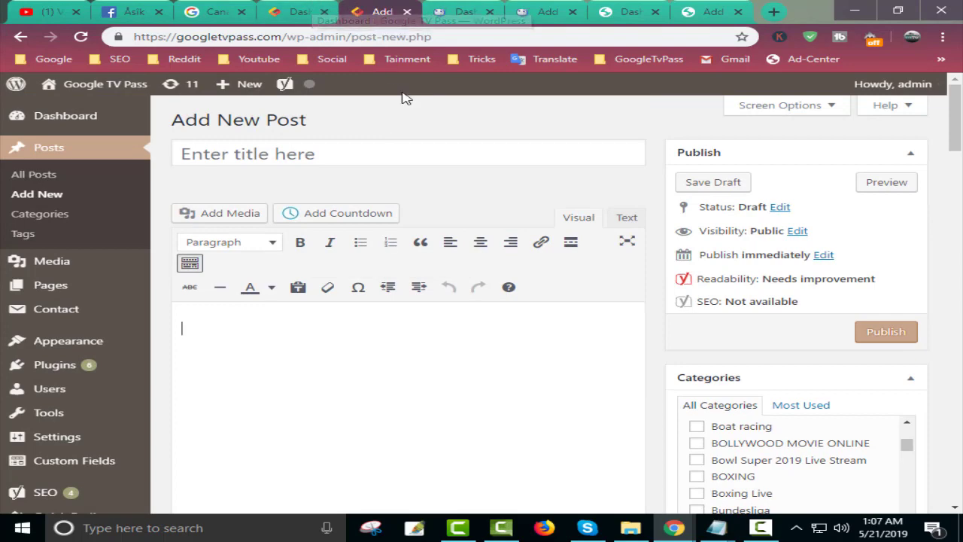
# Step: Check the WordPress version on the Multimedia Fashion Tv dashboard
pyautogui.click(453, 11)
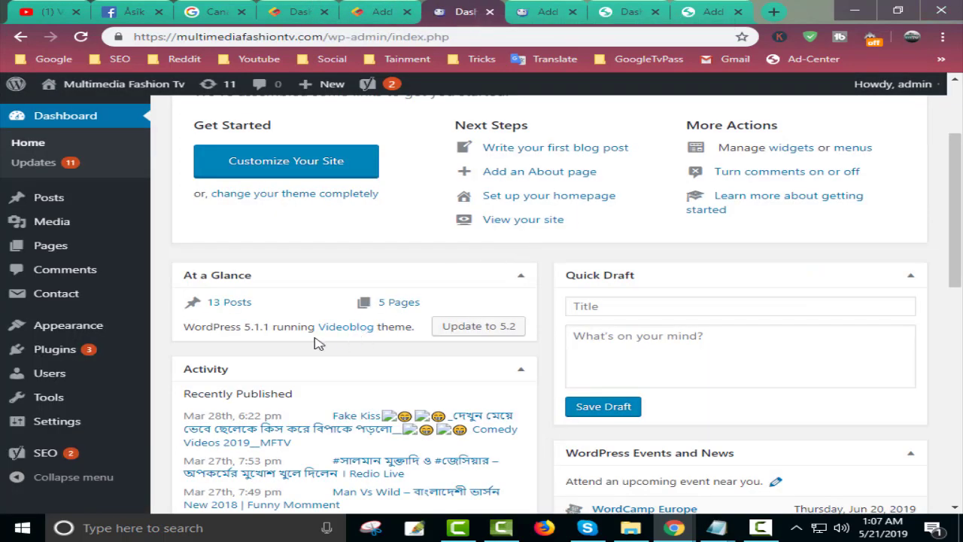
pyautogui.moveTo(250, 326); pyautogui.dragTo(278, 326)
pyautogui.click(277, 339)
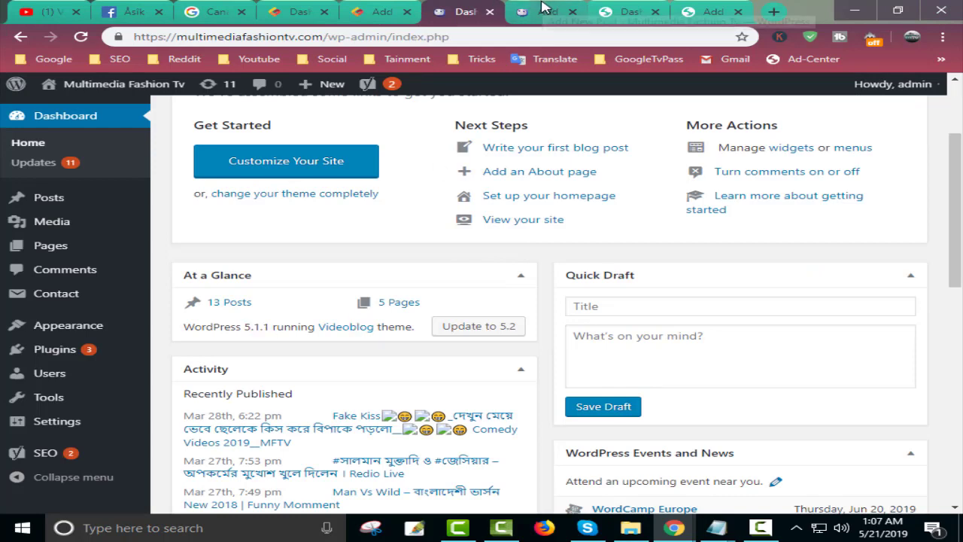
# Step: Examine the empty paragraph blocks, their block settings and the document settings in Multimedia Fashion Tv's new post editor
pyautogui.click(542, 11)
pyautogui.click(273, 304)
pyautogui.scroll(2, 608, 335)
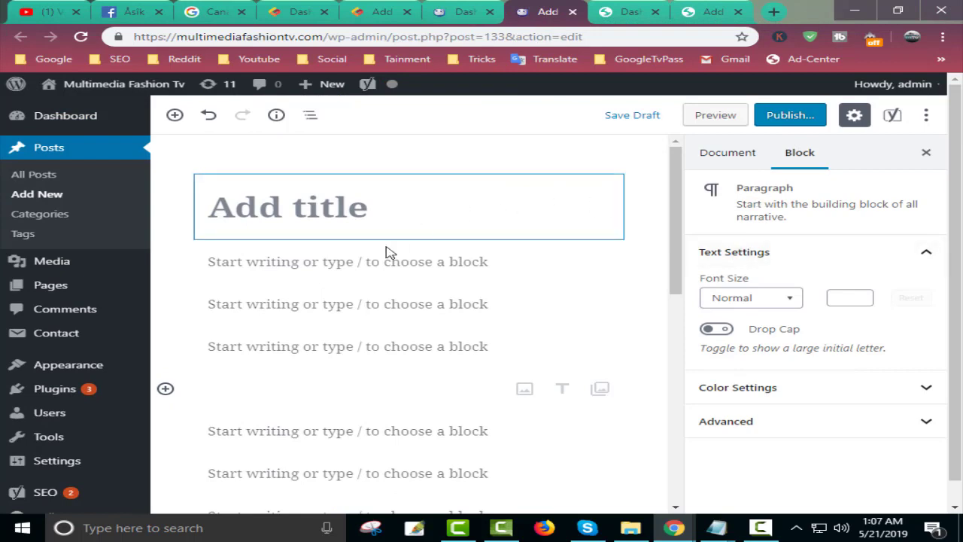
pyautogui.click(331, 322)
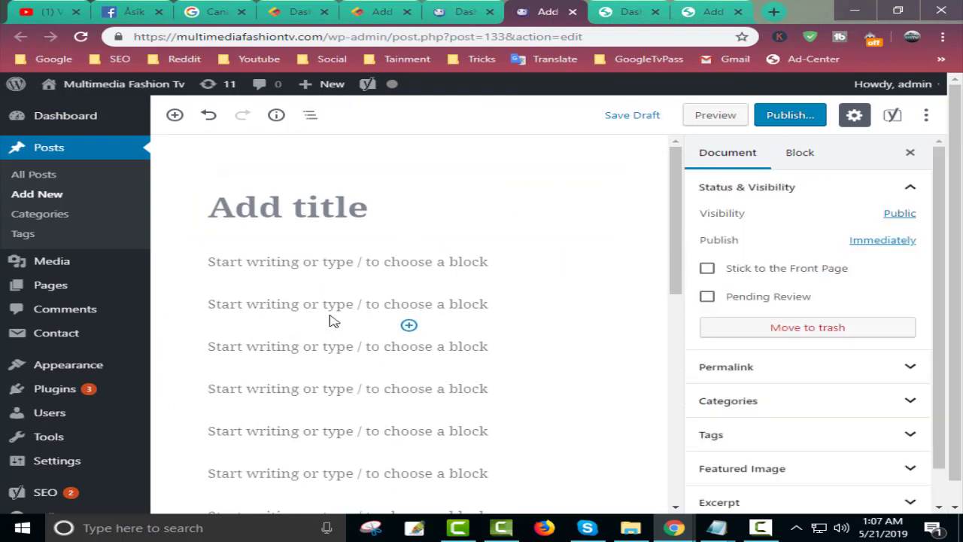
pyautogui.click(301, 309)
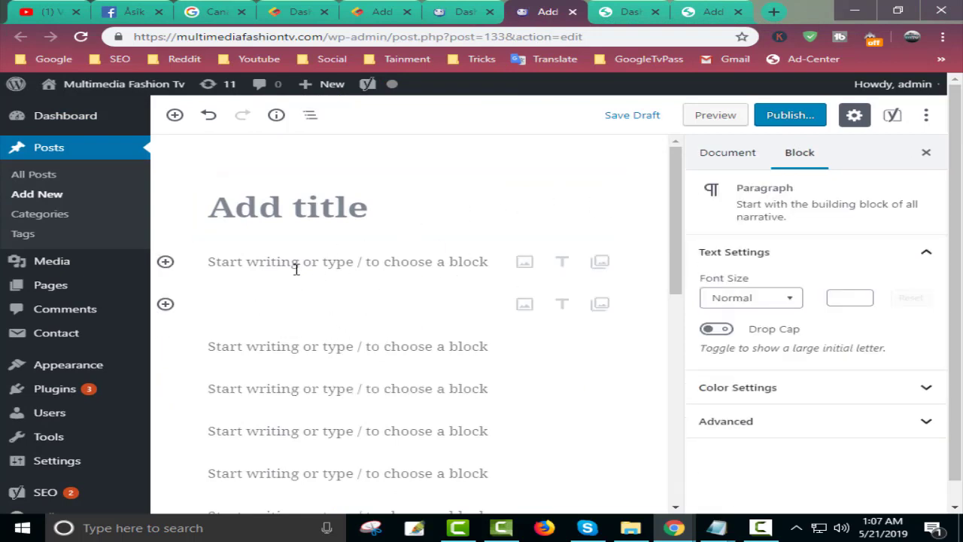
pyautogui.click(297, 269)
pyautogui.click(272, 343)
pyautogui.click(272, 313)
pyautogui.click(288, 384)
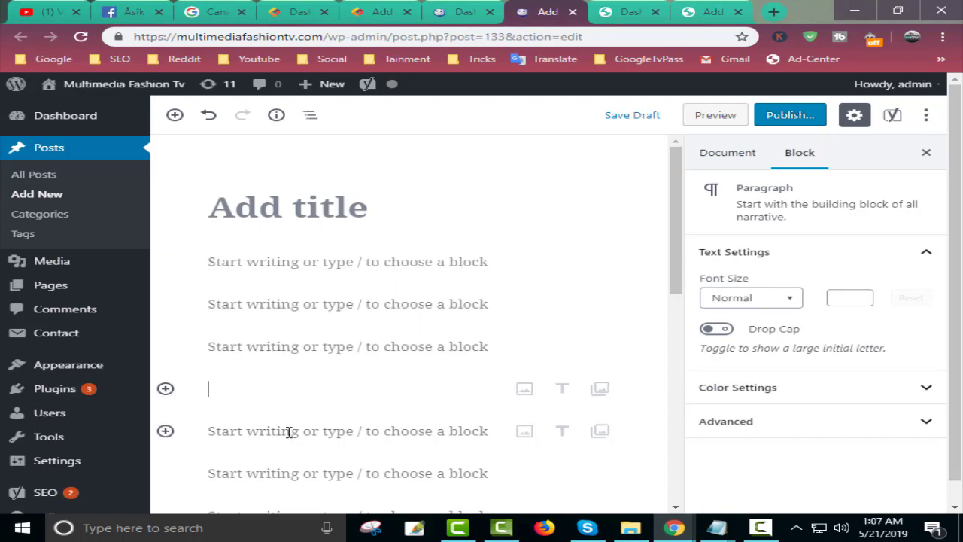
pyautogui.scroll(-2, 318, 428)
pyautogui.click(319, 374)
pyautogui.click(318, 336)
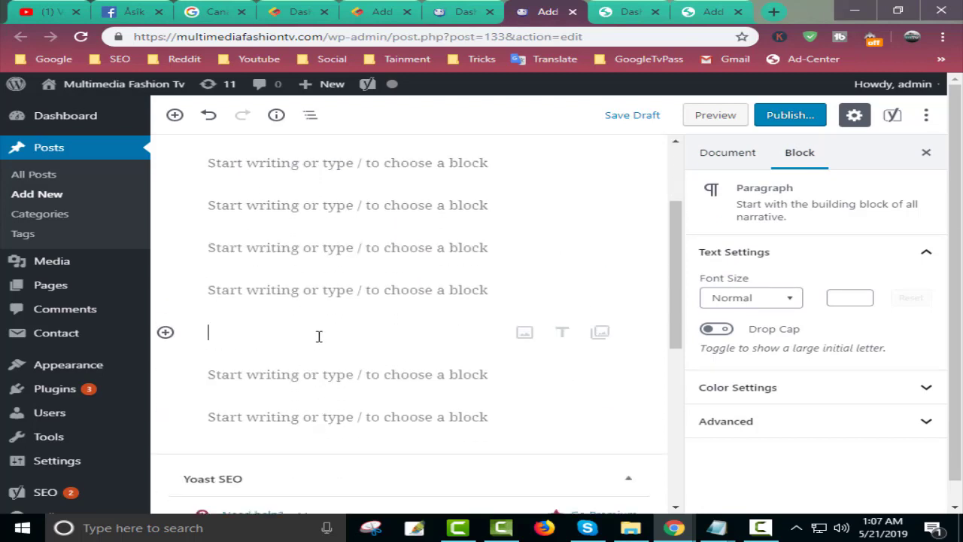
pyautogui.scroll(-4, 378, 351)
pyautogui.scroll(4, 361, 418)
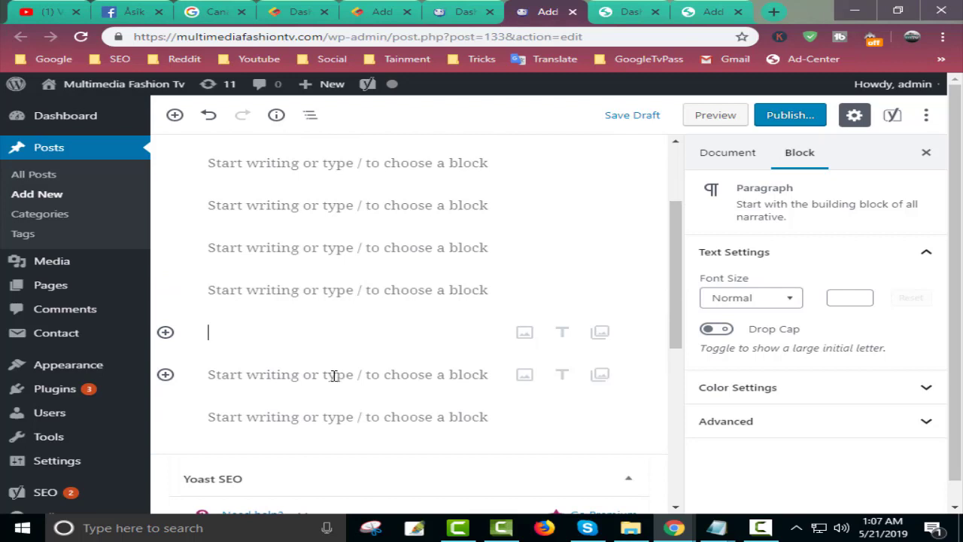
pyautogui.click(326, 290)
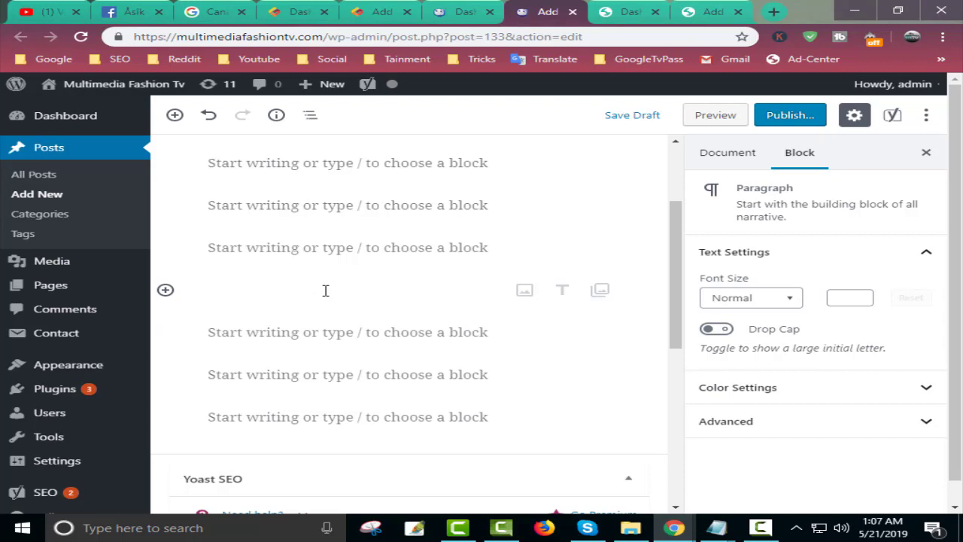
pyautogui.click(323, 329)
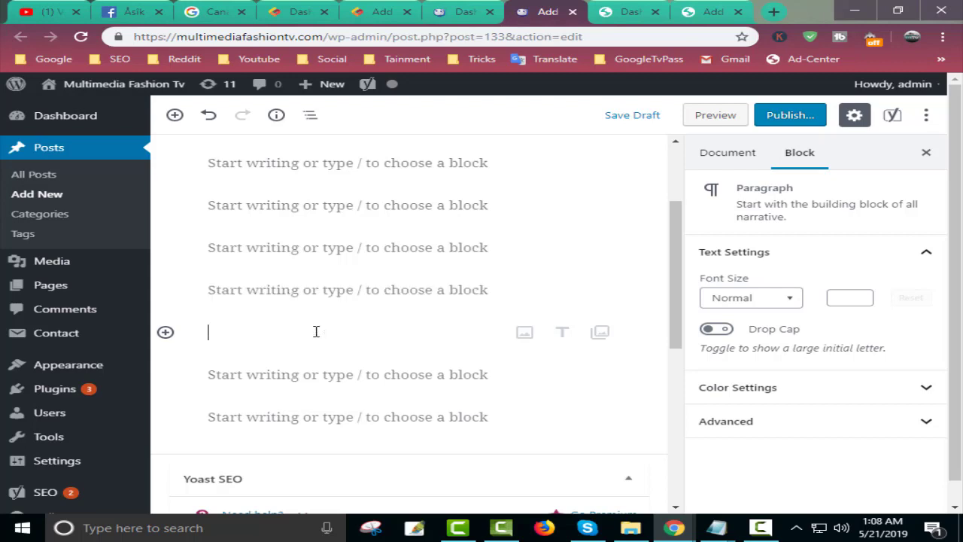
pyautogui.click(292, 297)
pyautogui.scroll(3, 687, 332)
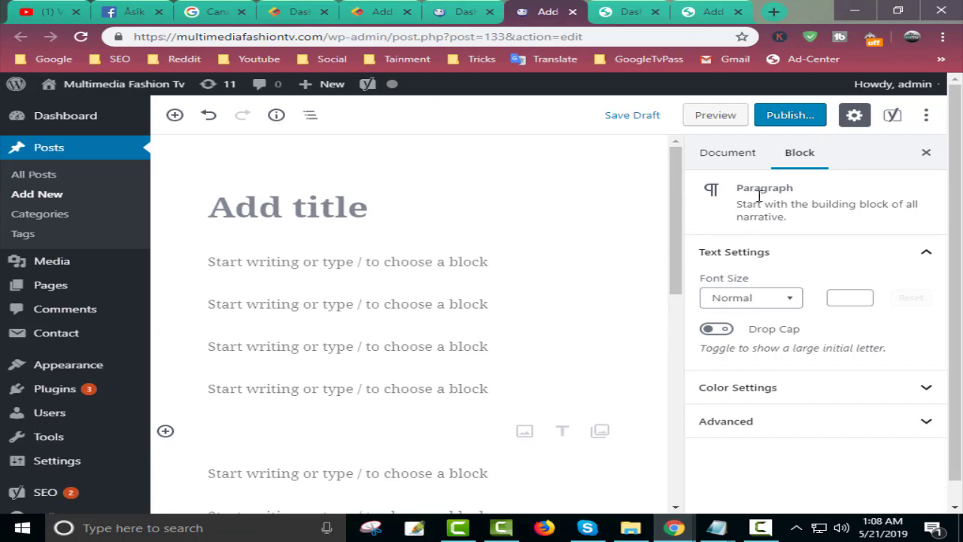
pyautogui.click(717, 154)
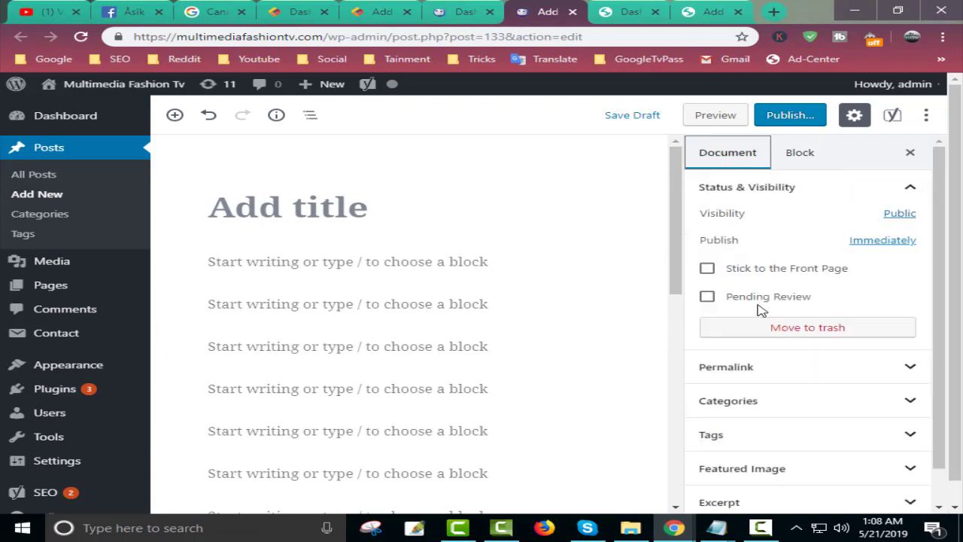
pyautogui.scroll(-1, 752, 321)
# Step: Enter "vgfyud" in the first paragraph block and place the cursor in the post's title
pyautogui.click(304, 269)
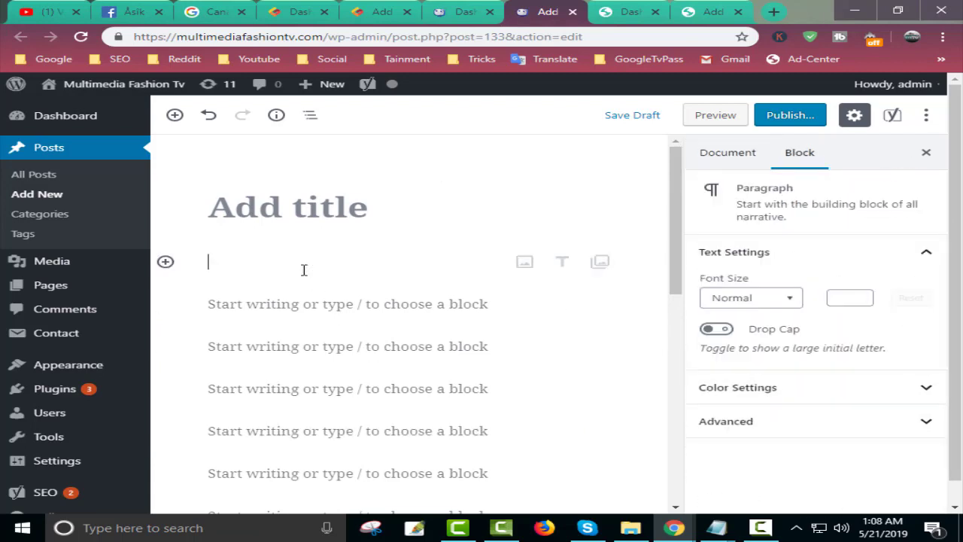
pyautogui.write('vgfyud')
pyautogui.moveTo(323, 269); pyautogui.dragTo(159, 271)
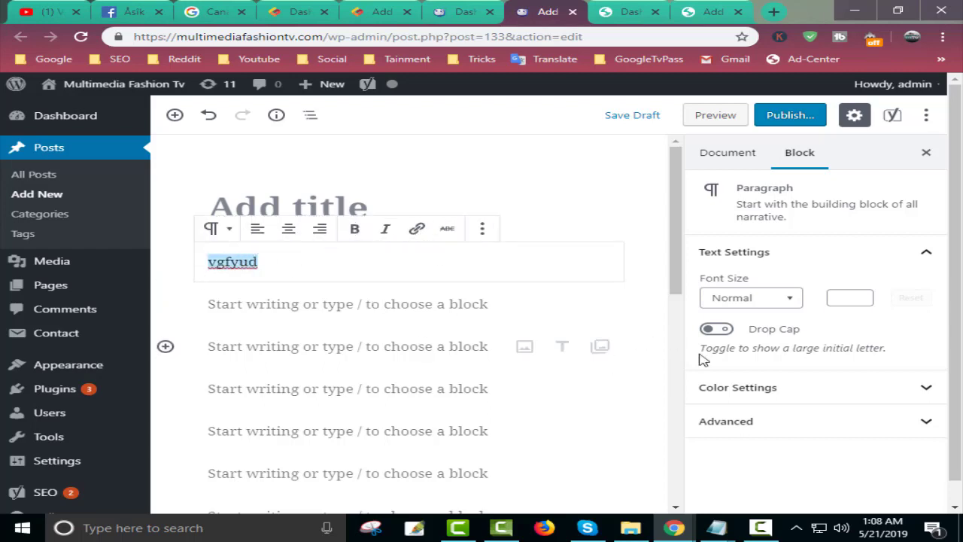
pyautogui.click(379, 166)
pyautogui.click(369, 206)
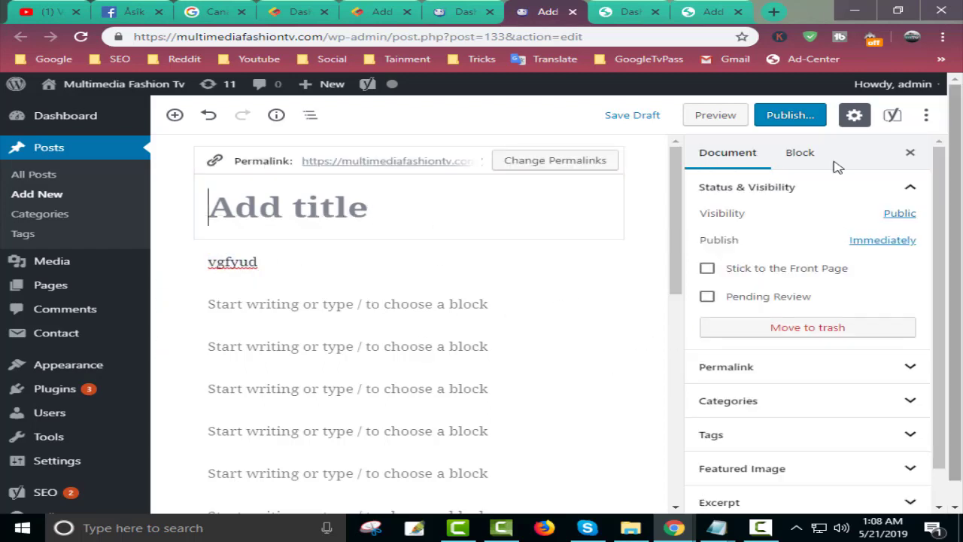
# Step: Check Sports Live TV's WordPress version and its classic editor for a new post, and return to the Multimedia Fashion Tv post editor
pyautogui.click(627, 12)
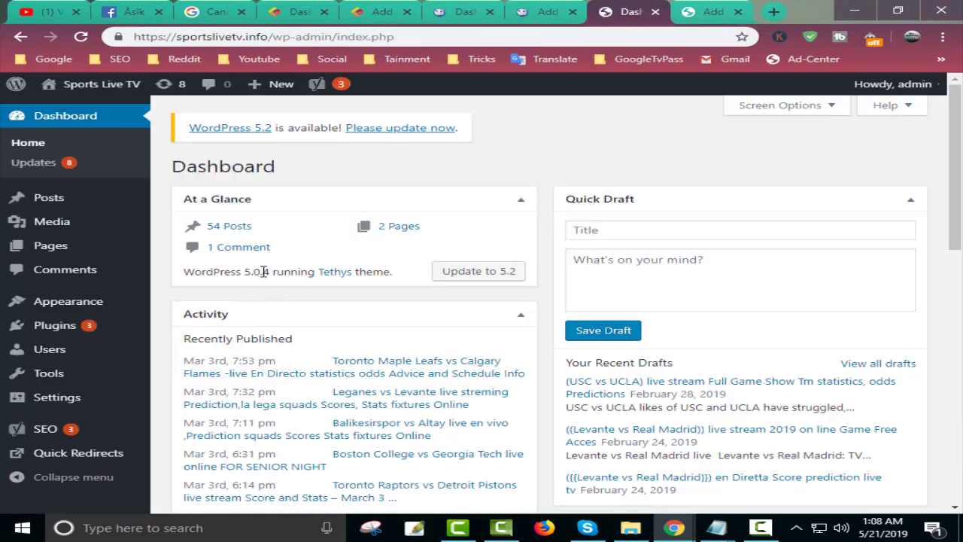
pyautogui.click(707, 11)
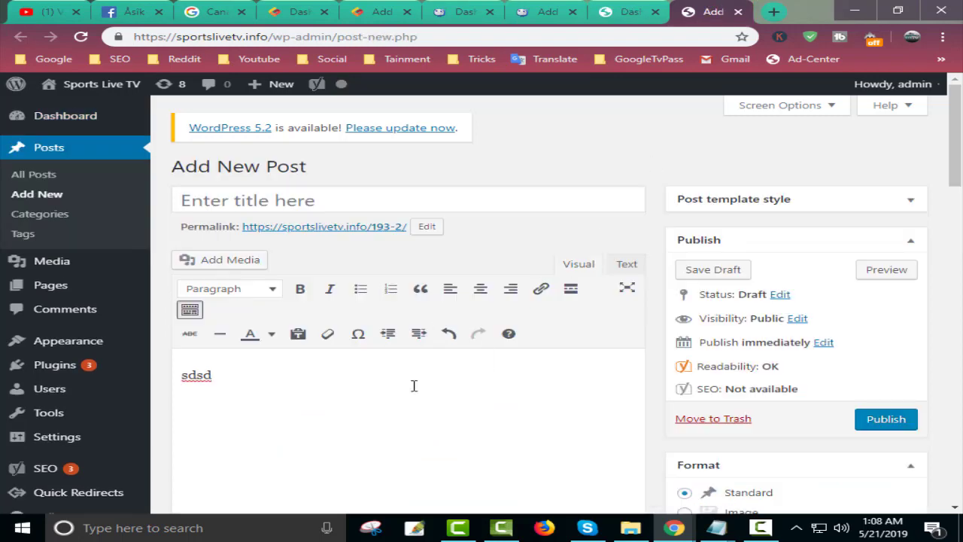
pyautogui.doubleClick(192, 374)
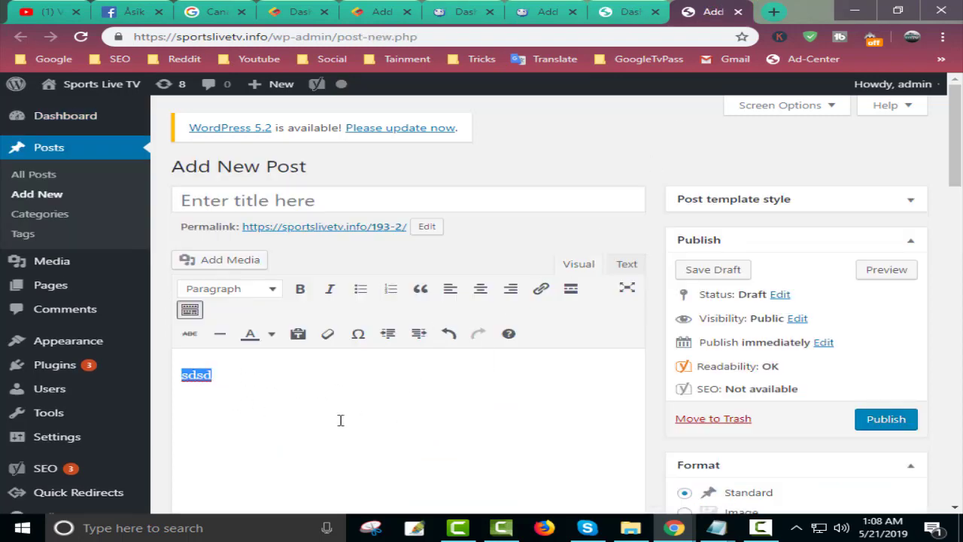
pyautogui.scroll(-3, 497, 396)
pyautogui.scroll(3, 496, 396)
pyautogui.click(497, 396)
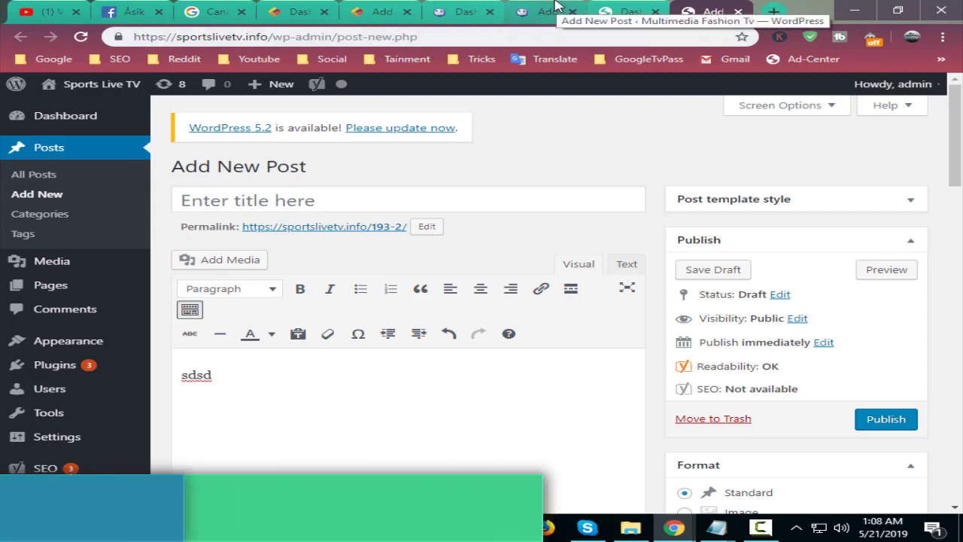
pyautogui.click(549, 6)
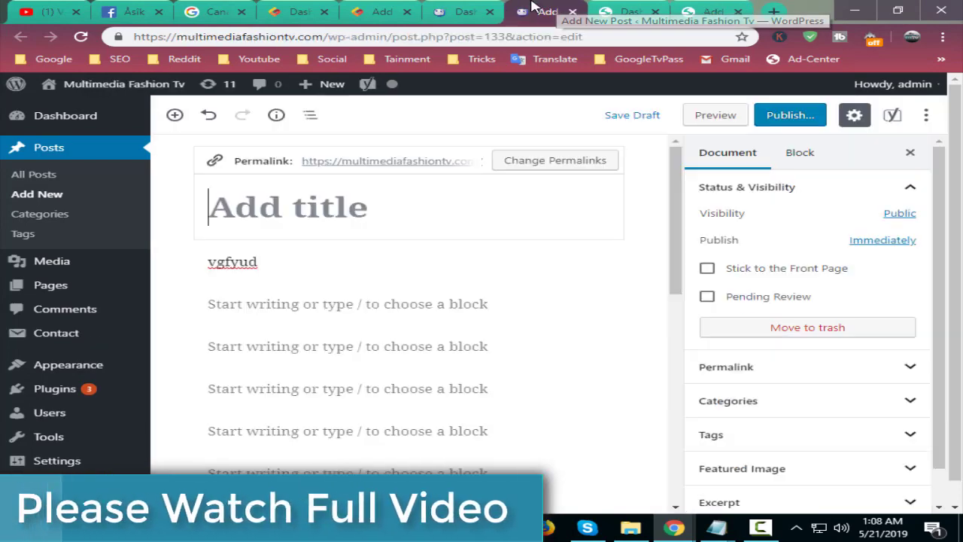
# Step: Check Multimedia Fashion Tv's WordPress version on its dashboard and examine the empty paragraph blocks in its post editor
pyautogui.click(333, 343)
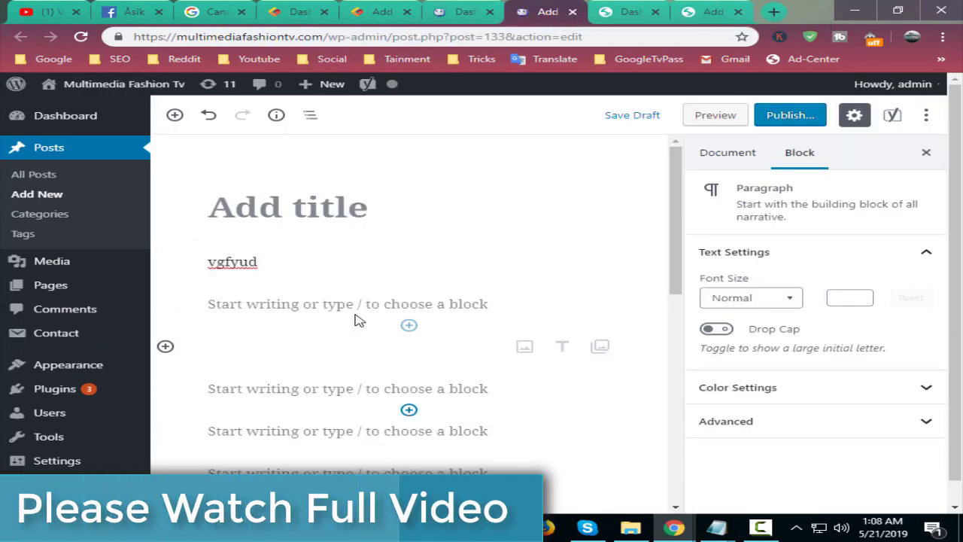
pyautogui.click(465, 9)
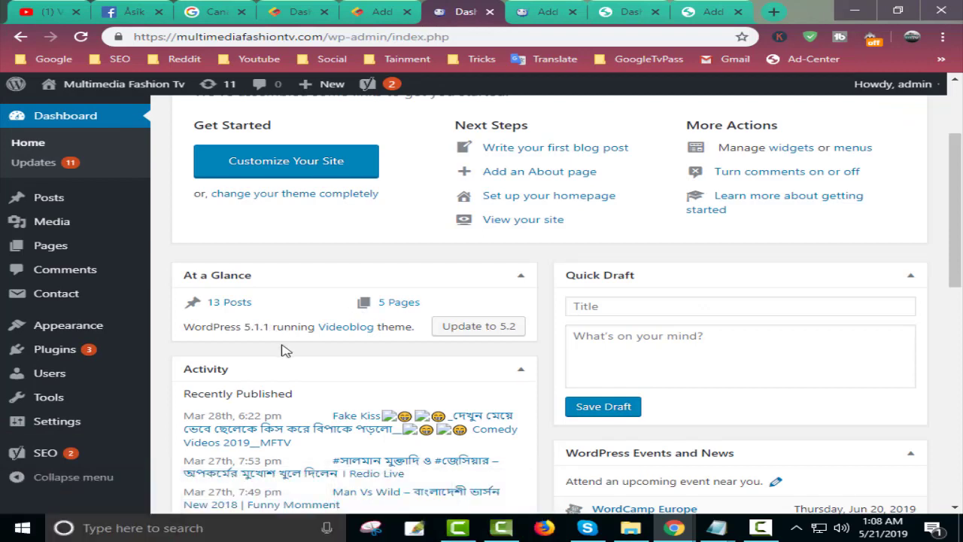
pyautogui.click(550, 8)
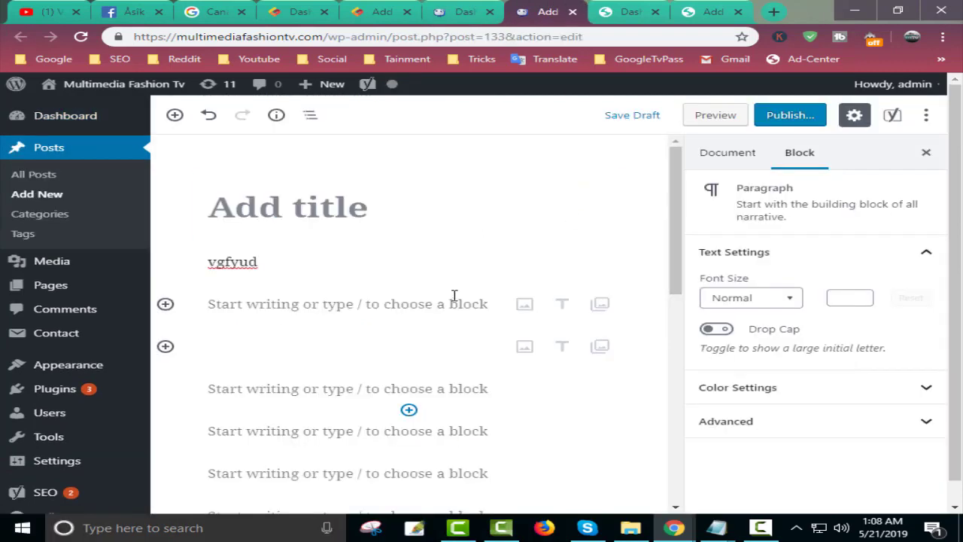
pyautogui.click(378, 304)
pyautogui.click(421, 385)
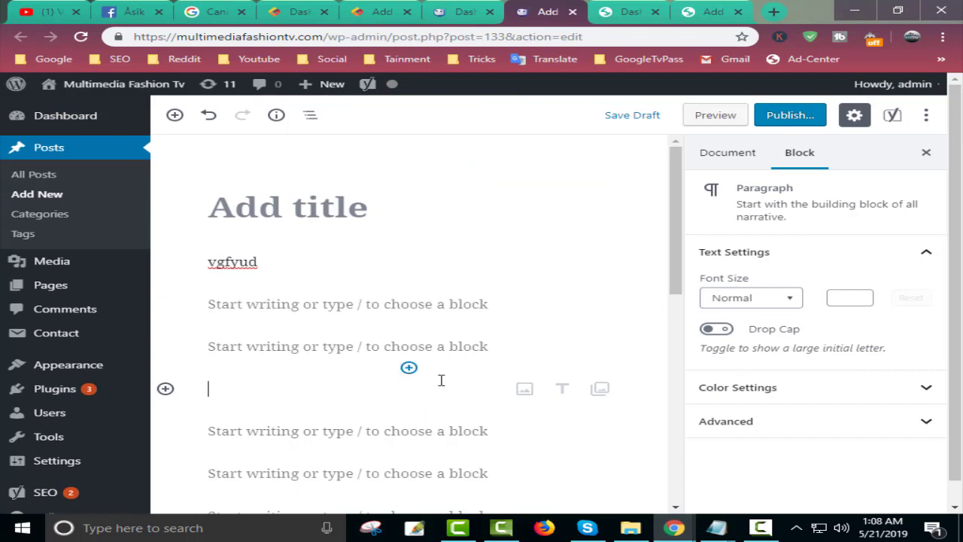
pyautogui.click(411, 345)
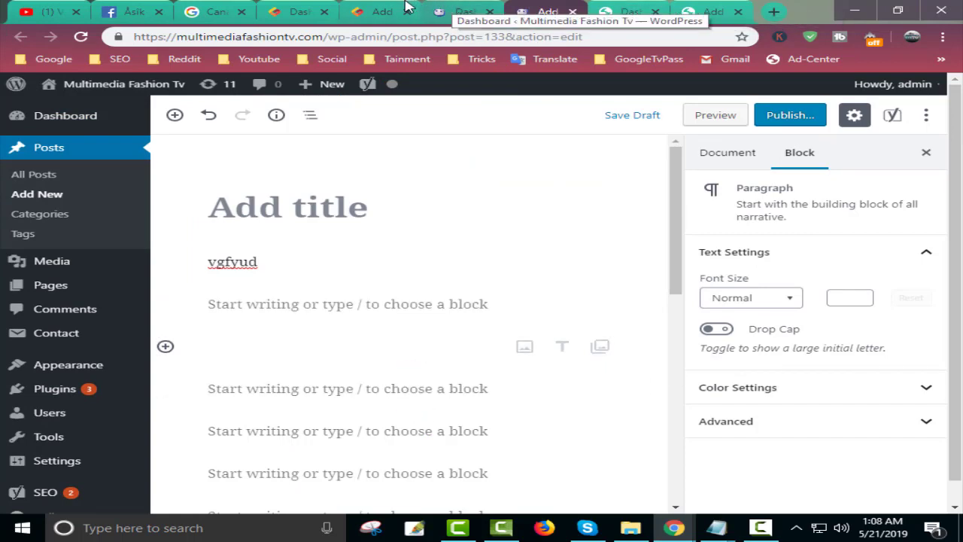
# Step: Check Google TV Pass's WordPress version and try out its classic post editor with the test texts "sdf" and "g"
pyautogui.click(308, 11)
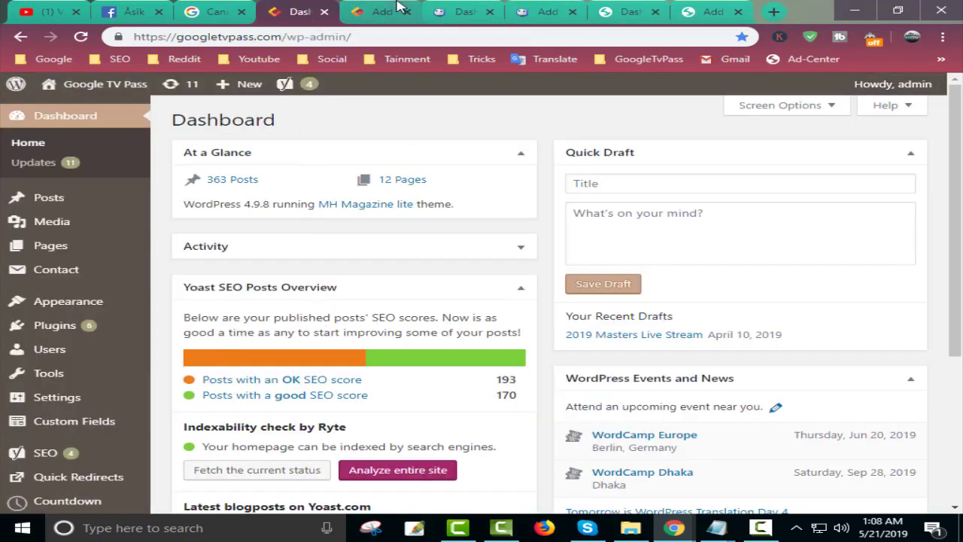
pyautogui.click(376, 11)
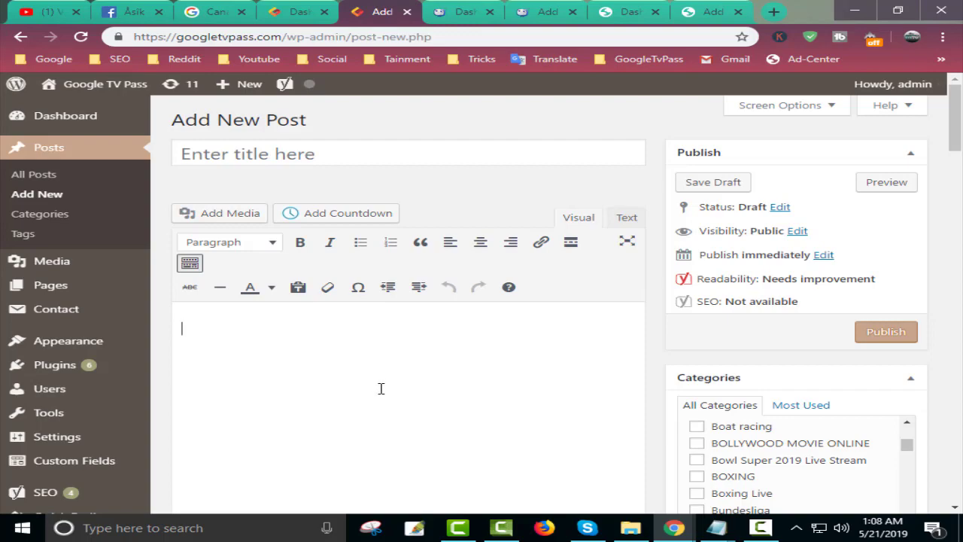
pyautogui.write('sdf')
pyautogui.press('BackSpace')
pyautogui.press('BackSpace')
pyautogui.press('BackSpace')
pyautogui.scroll(-5, 298, 369)
pyautogui.scroll(-5, 298, 368)
pyautogui.write('g')
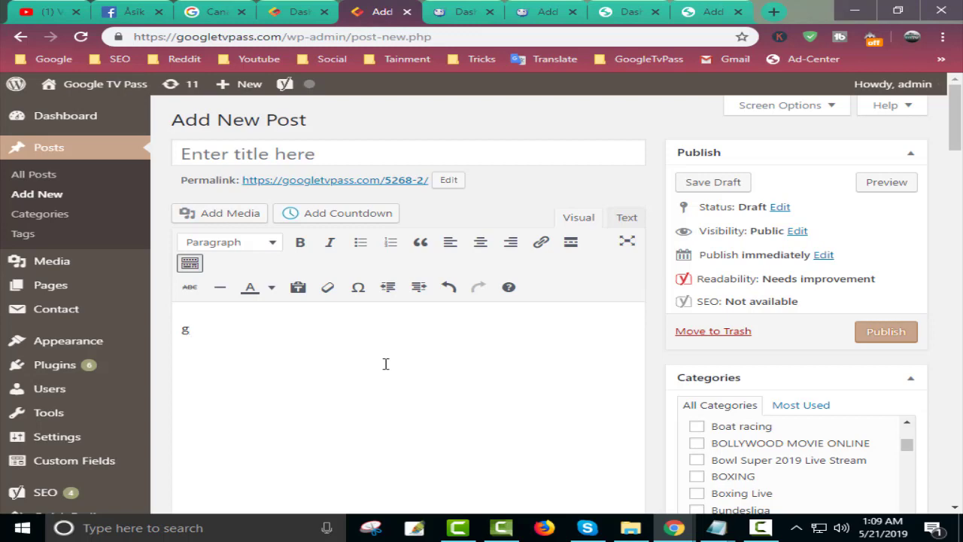
# Step: Delete the test letter "g" from the body of Google TV Pass's new post
pyautogui.click(451, 14)
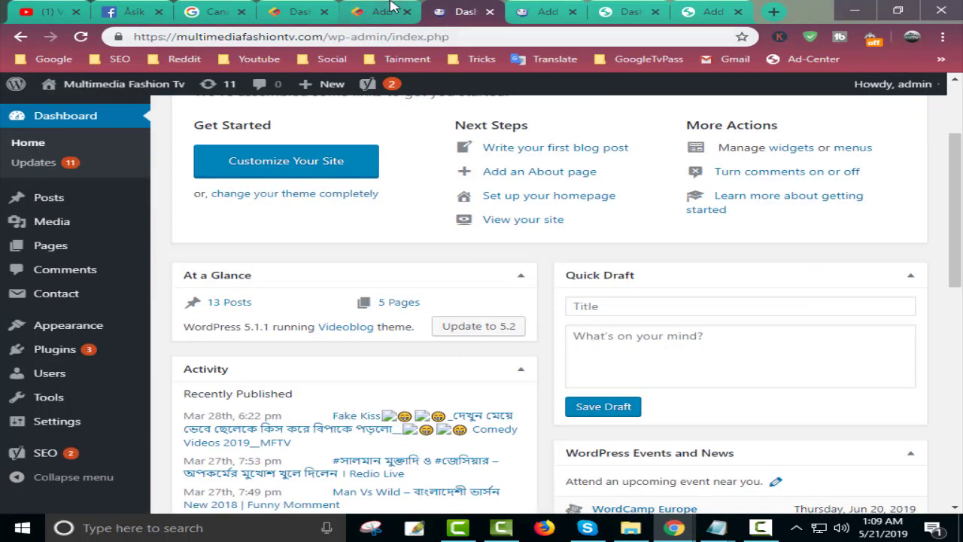
pyautogui.click(391, 8)
pyautogui.moveTo(229, 331); pyautogui.dragTo(166, 328)
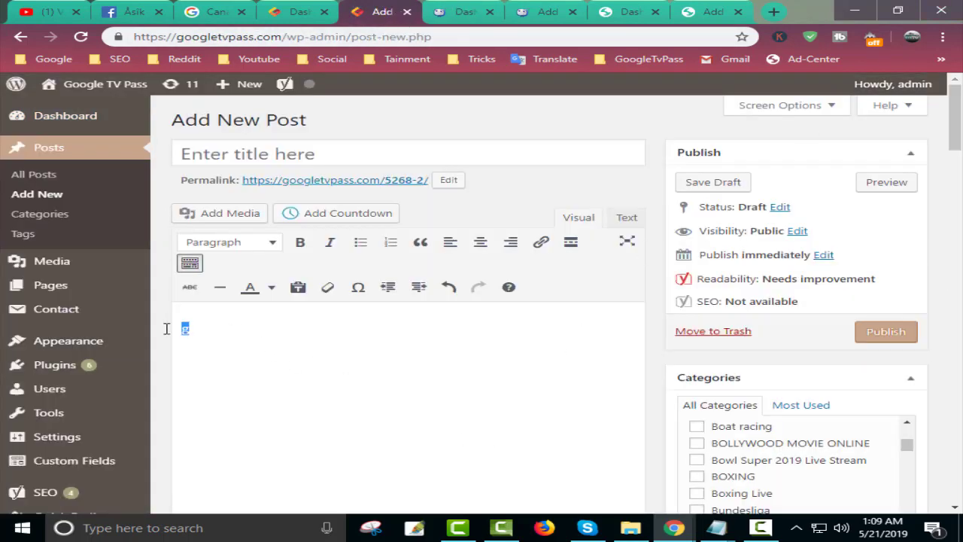
pyautogui.press('BackSpace')
pyautogui.click(408, 155)
pyautogui.click(361, 395)
# Step: Compare the title and paragraph blocks of Multimedia Fashion Tv's post editor with Sports Live TV's classic post editor
pyautogui.click(526, 11)
pyautogui.click(333, 234)
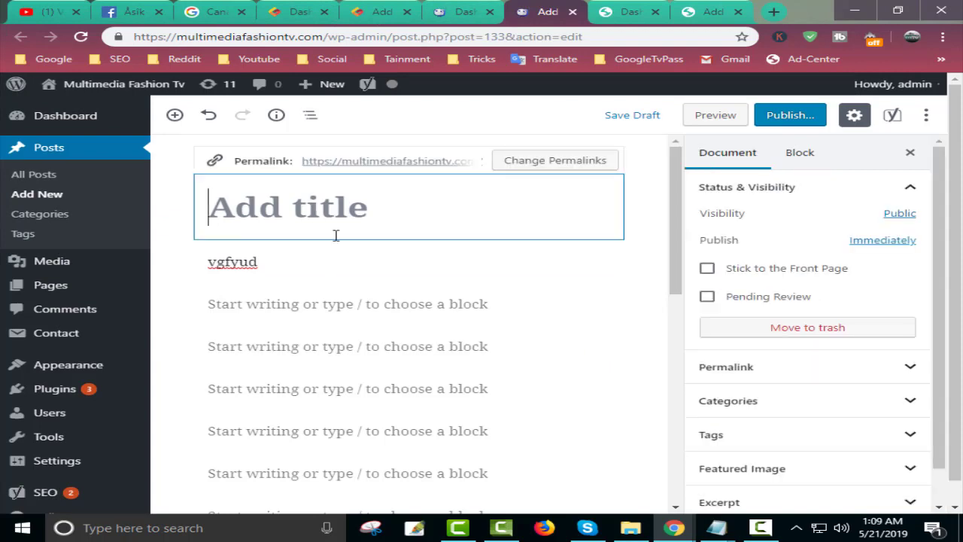
pyautogui.click(344, 306)
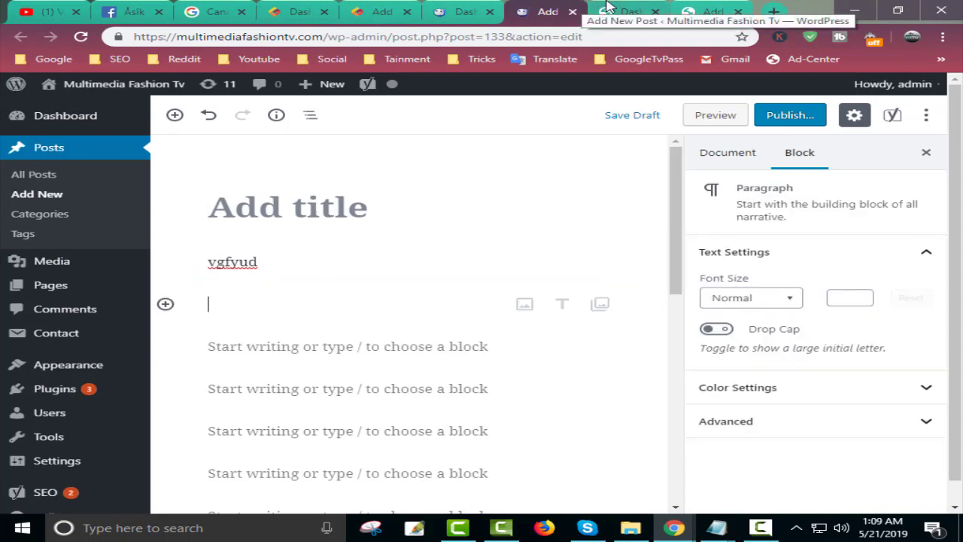
pyautogui.click(707, 11)
pyautogui.click(422, 398)
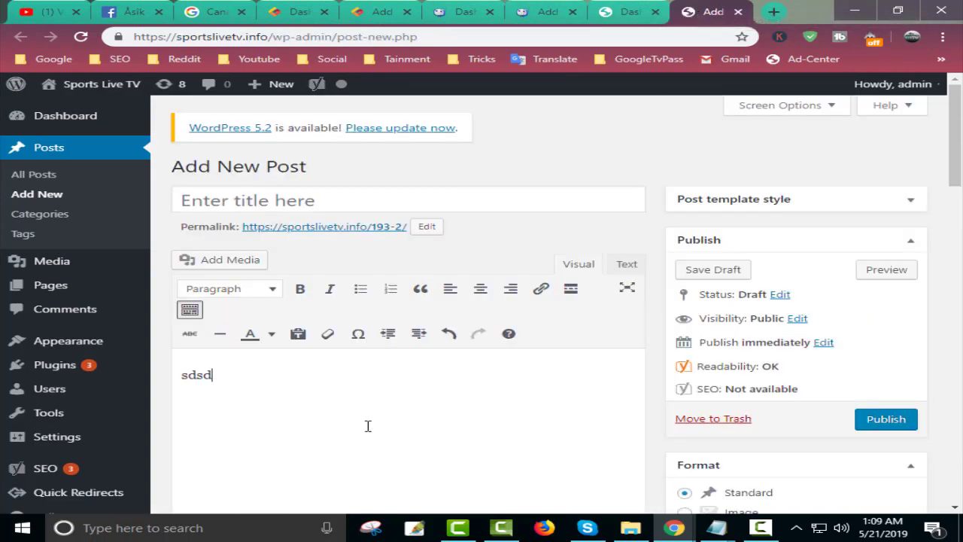
# Step: Compare Multimedia Fashion Tv's dashboard and block editor with Google TV Pass's classic editor for a new post
pyautogui.click(465, 9)
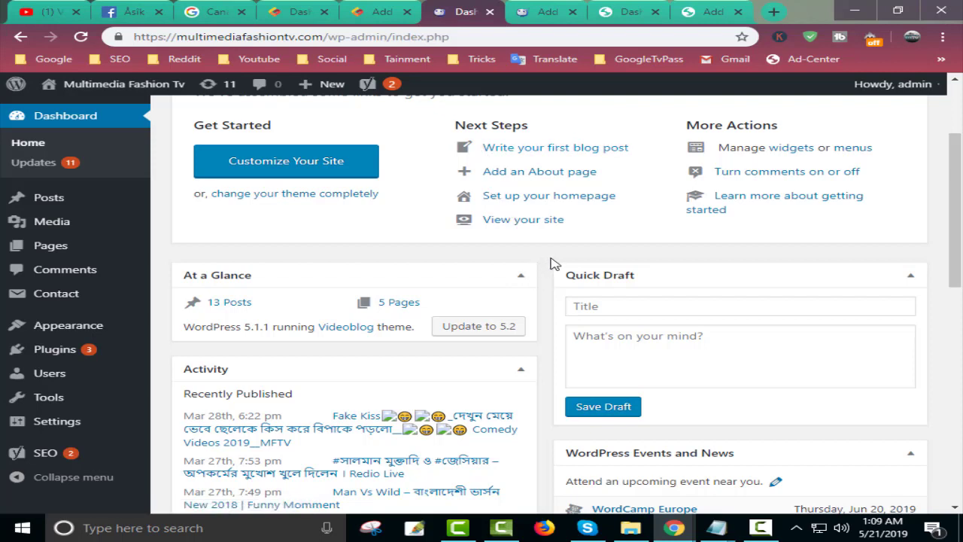
pyautogui.click(382, 12)
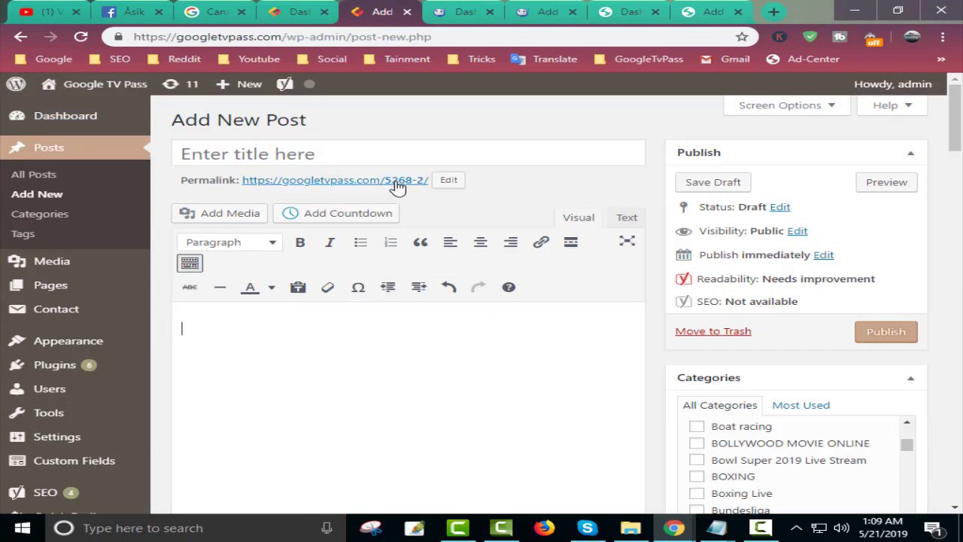
pyautogui.click(452, 7)
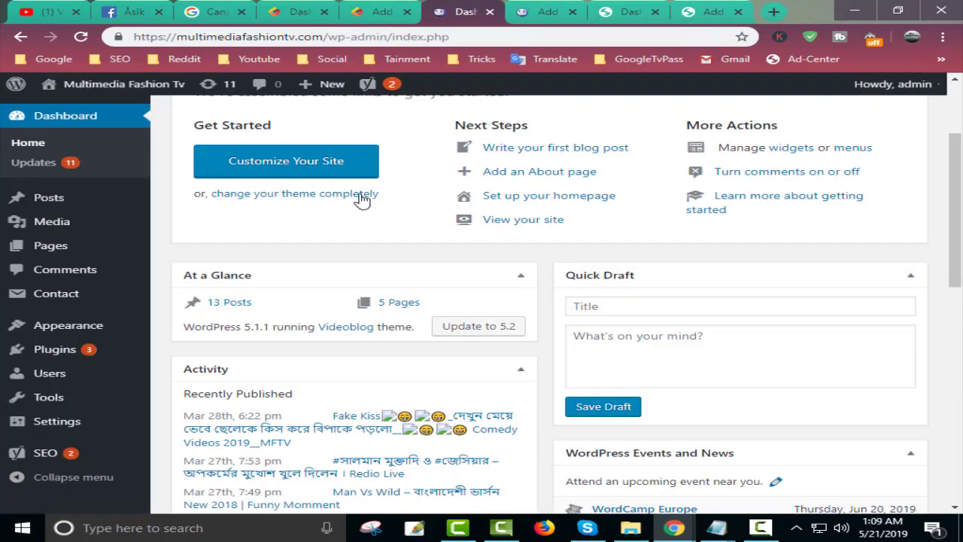
pyautogui.click(553, 9)
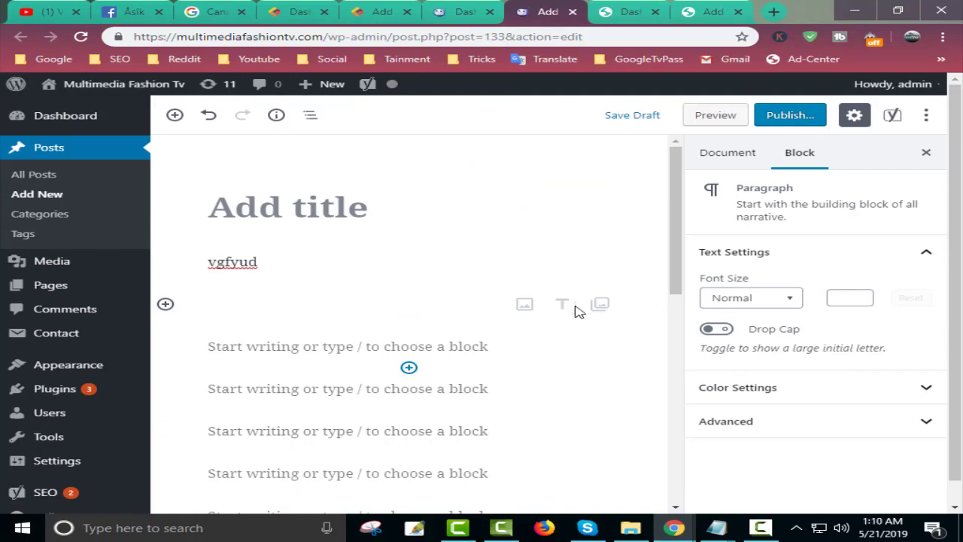
pyautogui.click(500, 6)
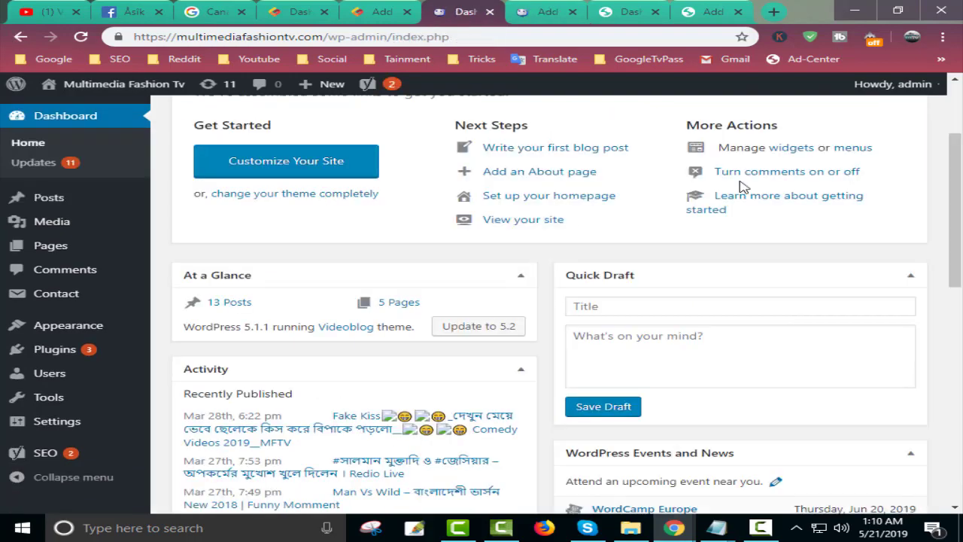
# Step: Open the installed plugins on Multimedia Fashion Tv and Google TV Pass, and look through Google TV Pass's plugins
pyautogui.click(44, 350)
pyautogui.click(380, 11)
pyautogui.click(44, 359)
pyautogui.scroll(-8, 382, 358)
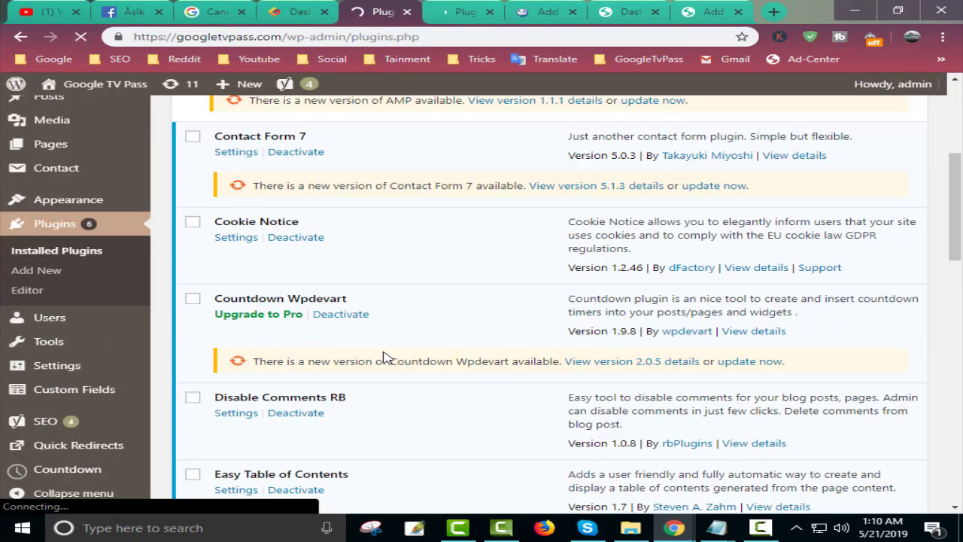
pyautogui.scroll(-5, 382, 368)
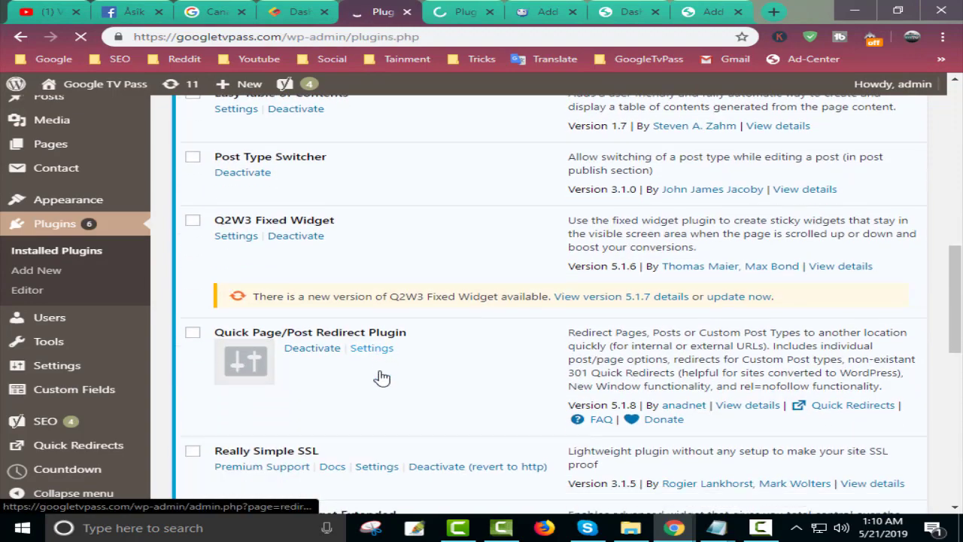
# Step: Find the plugin "WP Downgrade | Specific Core Version" for Multimedia Fashion Tv, then install and activate it
pyautogui.hotkey('ctrl', 'Tab')
pyautogui.click(279, 167)
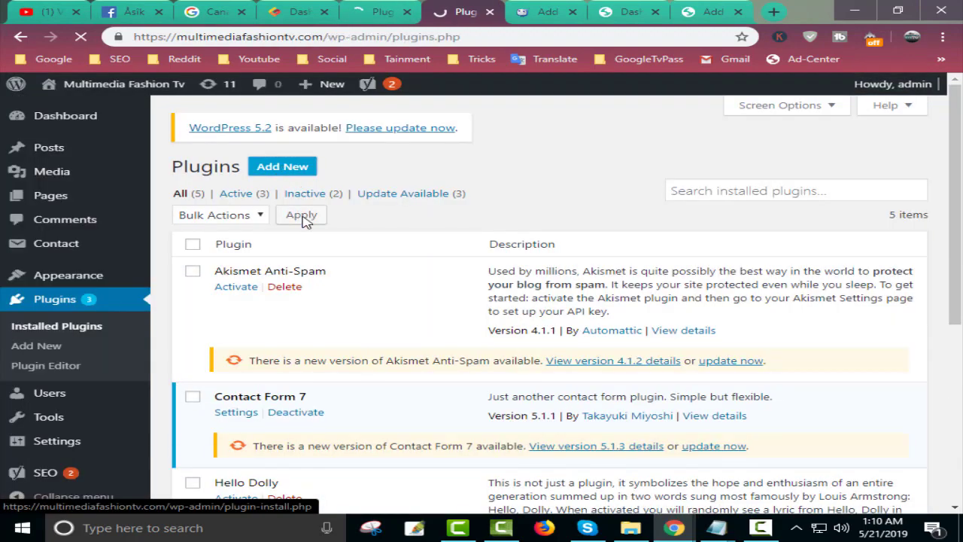
pyautogui.click(777, 214)
pyautogui.write('WP Downgrade | Specific Core Version')
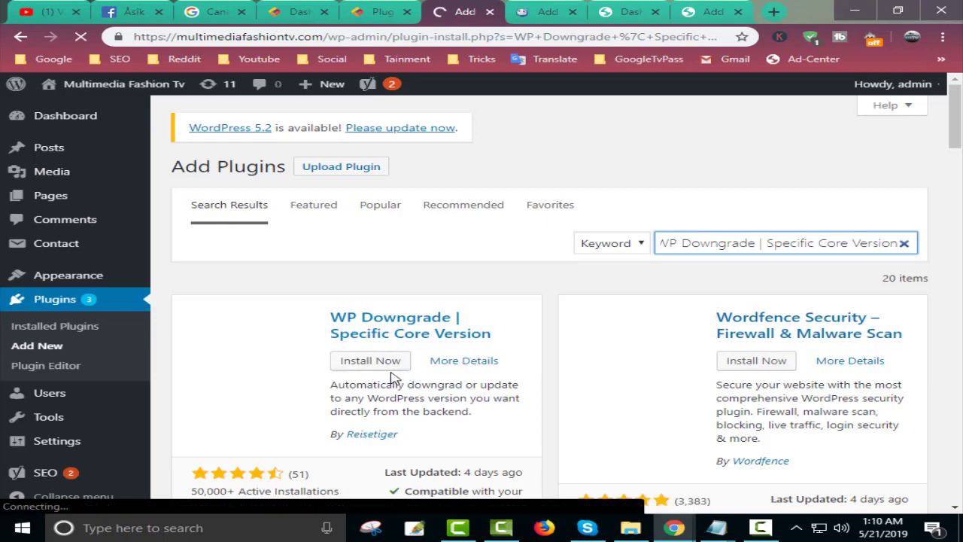
pyautogui.click(370, 361)
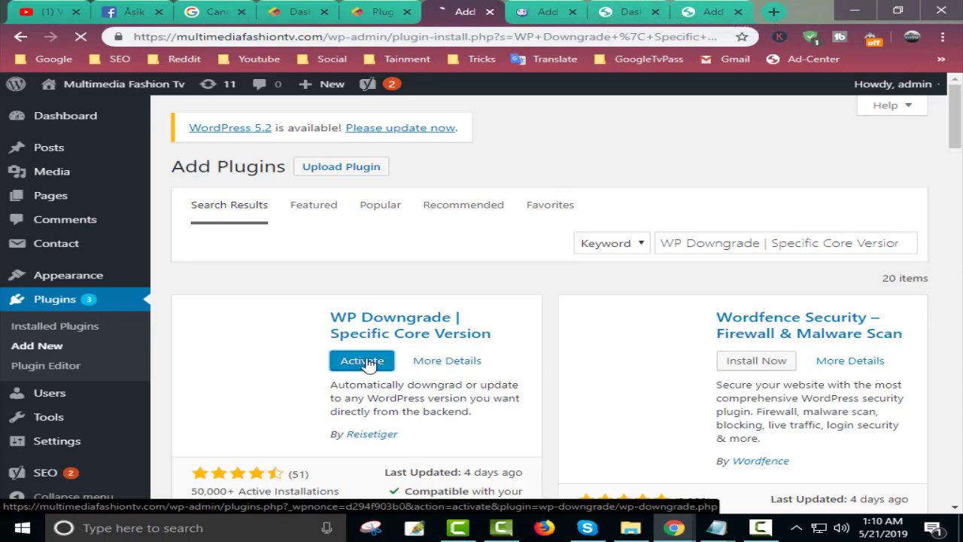
pyautogui.click(362, 361)
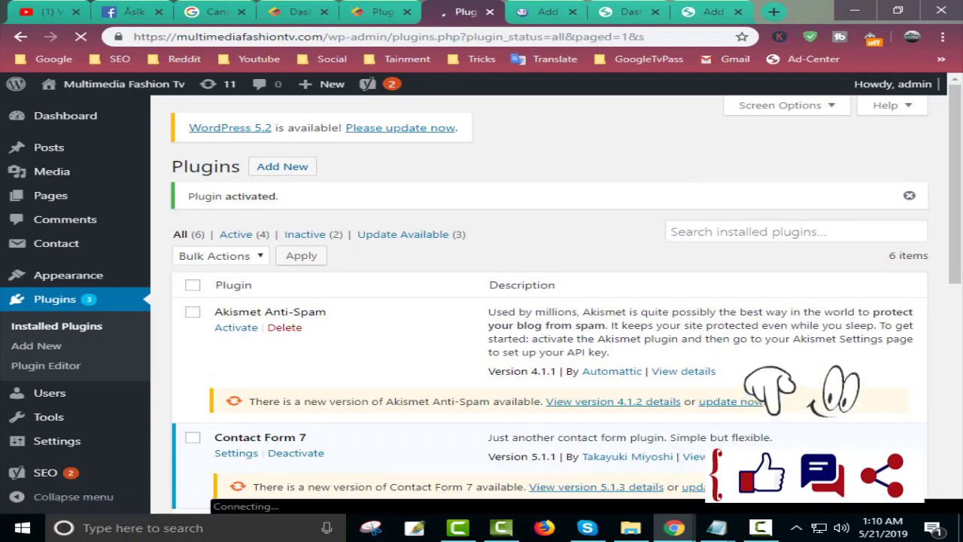
# Step: Check the site address and the paragraph blocks in Multimedia Fashion Tv's post editor
pyautogui.click(546, 12)
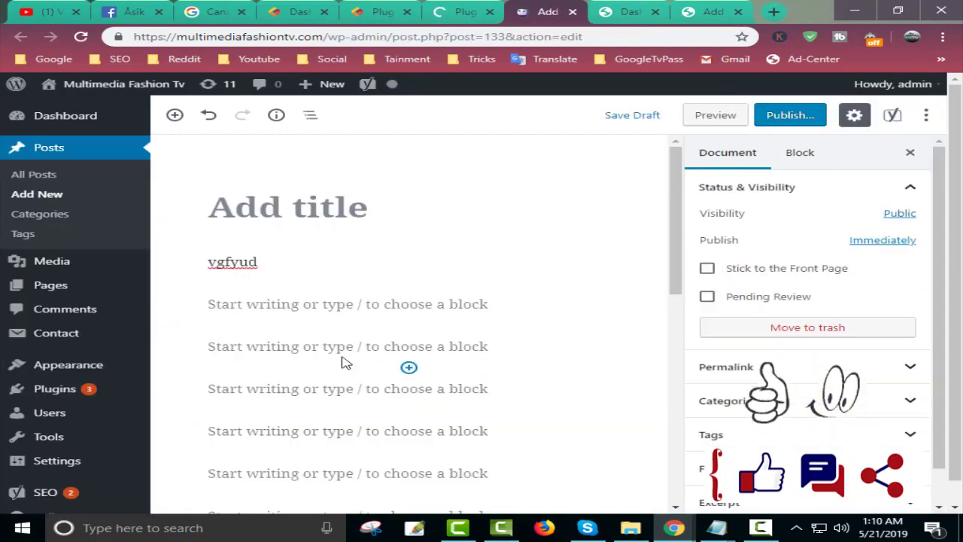
pyautogui.moveTo(178, 37); pyautogui.dragTo(340, 37)
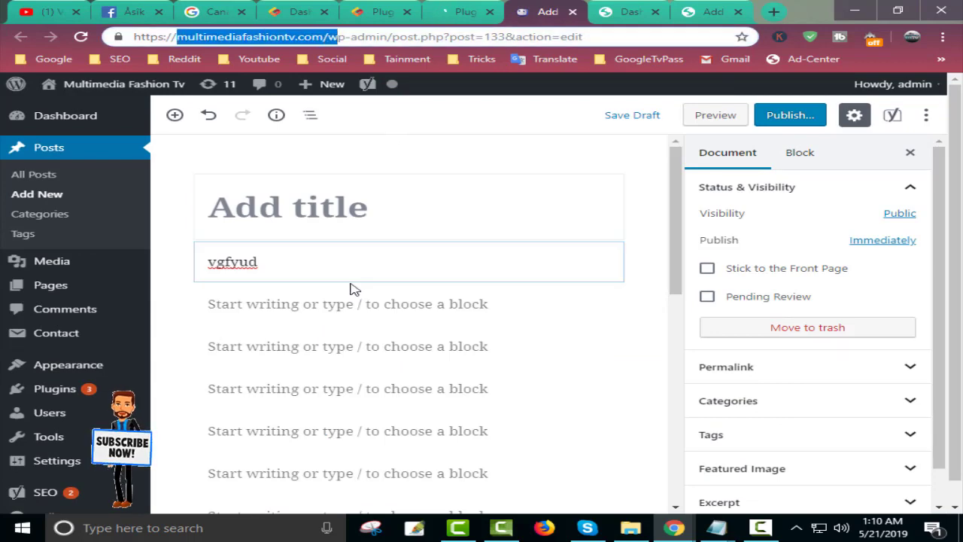
pyautogui.click(357, 304)
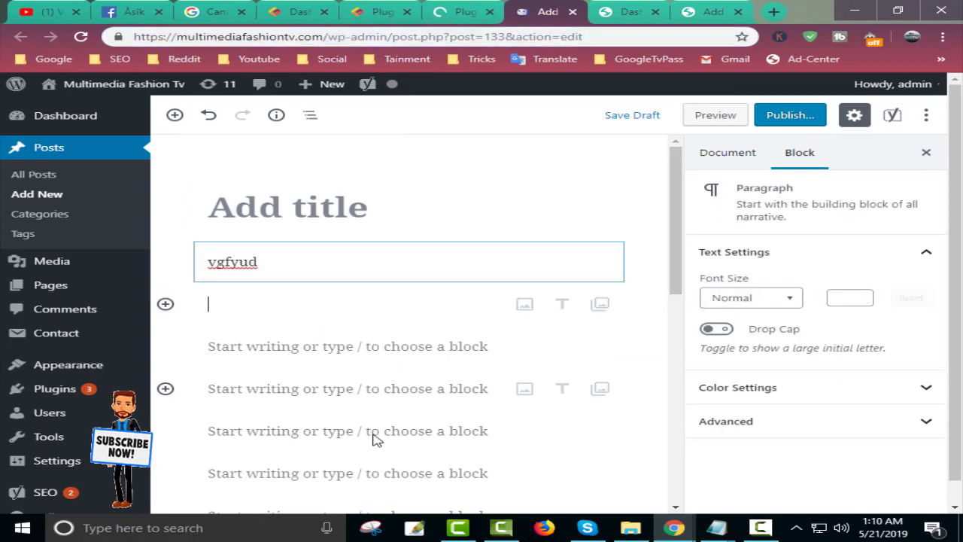
# Step: Open the settings of WP Downgrade | Specific Core Version on Multimedia Fashion Tv and place the cursor in the WordPress target version
pyautogui.click(450, 8)
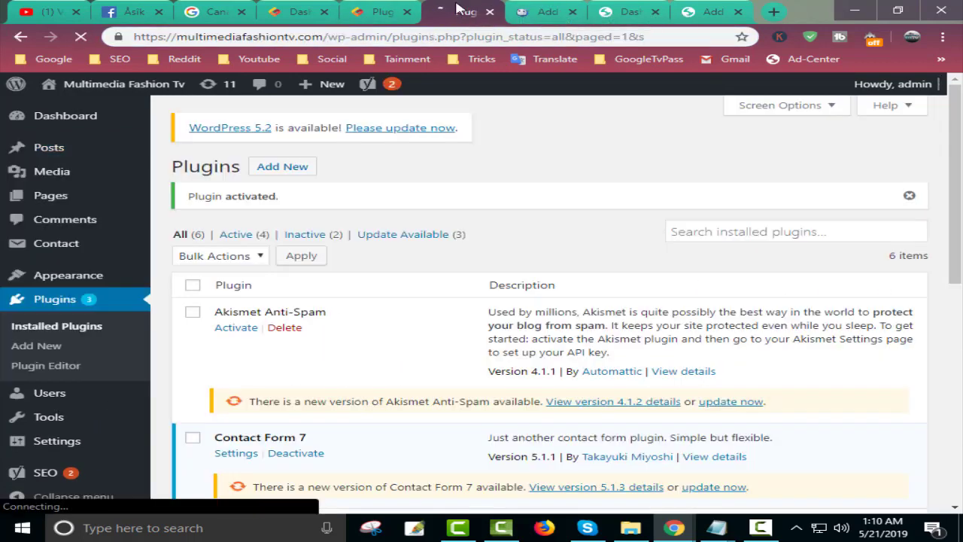
pyautogui.scroll(-4, 481, 243)
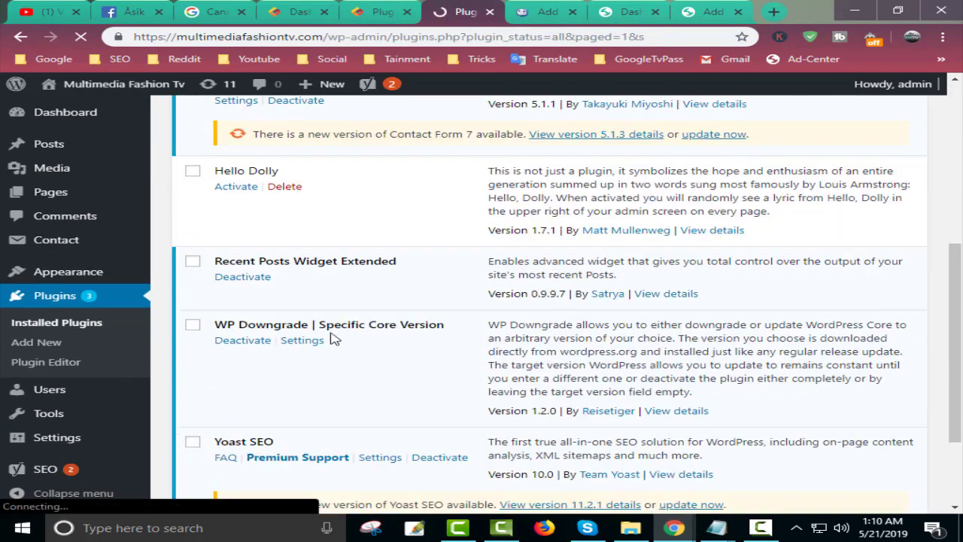
pyautogui.moveTo(230, 325); pyautogui.dragTo(387, 325)
pyautogui.click(384, 319)
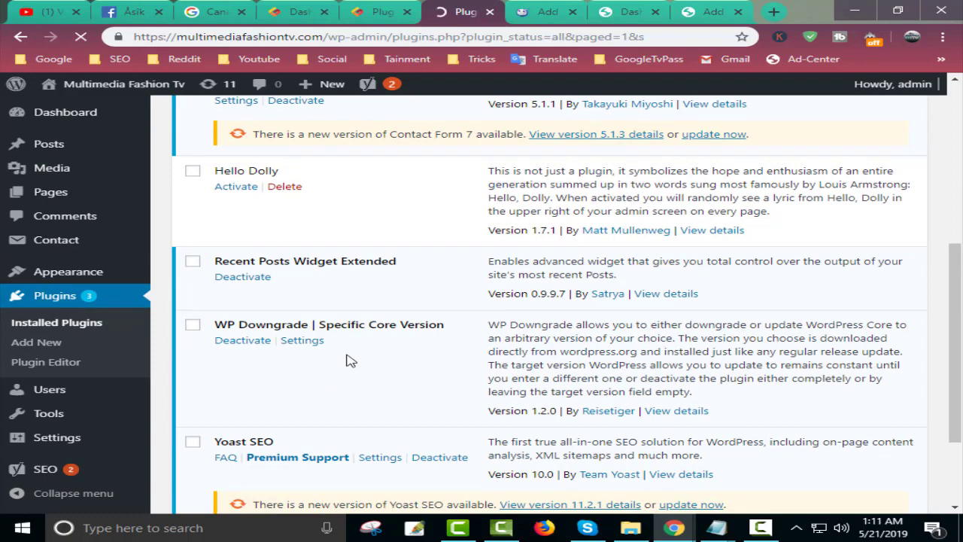
pyautogui.click(301, 342)
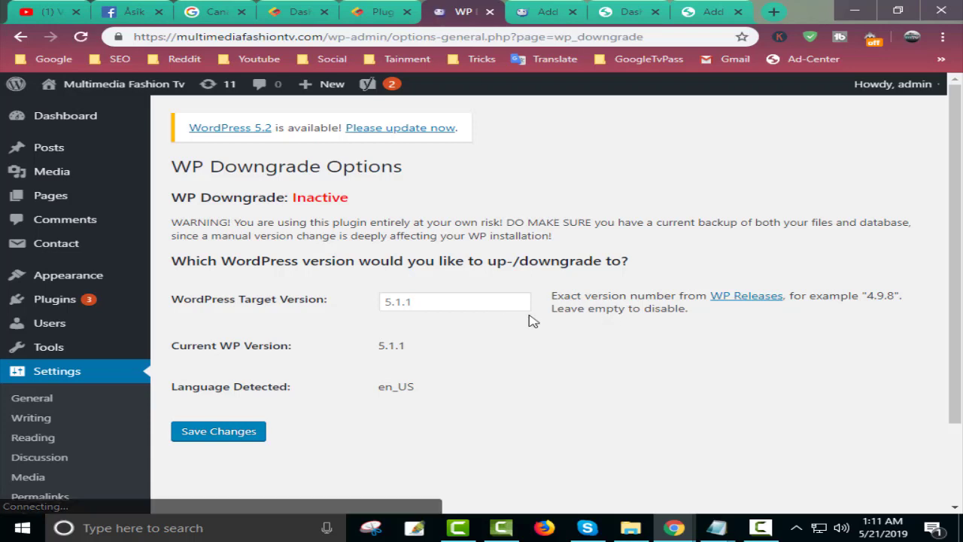
pyautogui.click(408, 302)
pyautogui.click(544, 406)
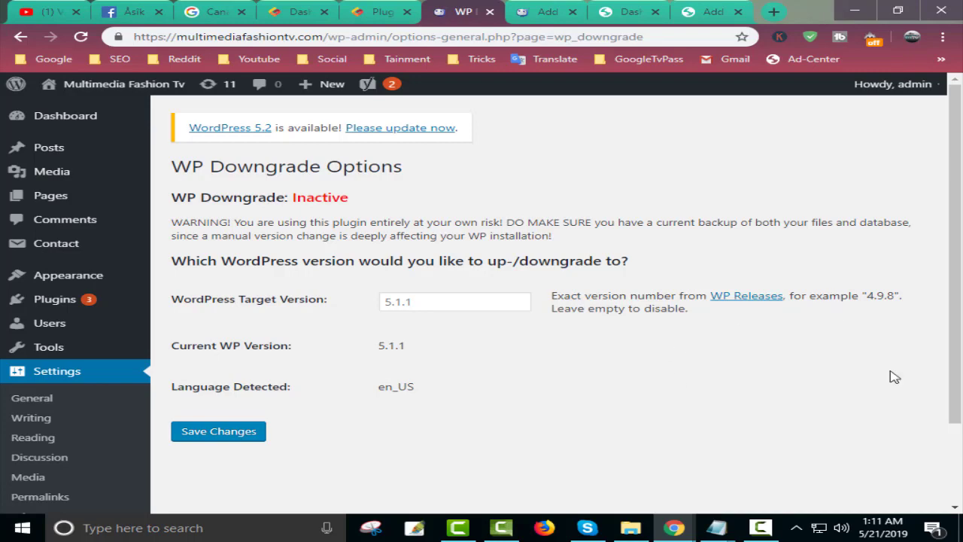
pyautogui.click(428, 307)
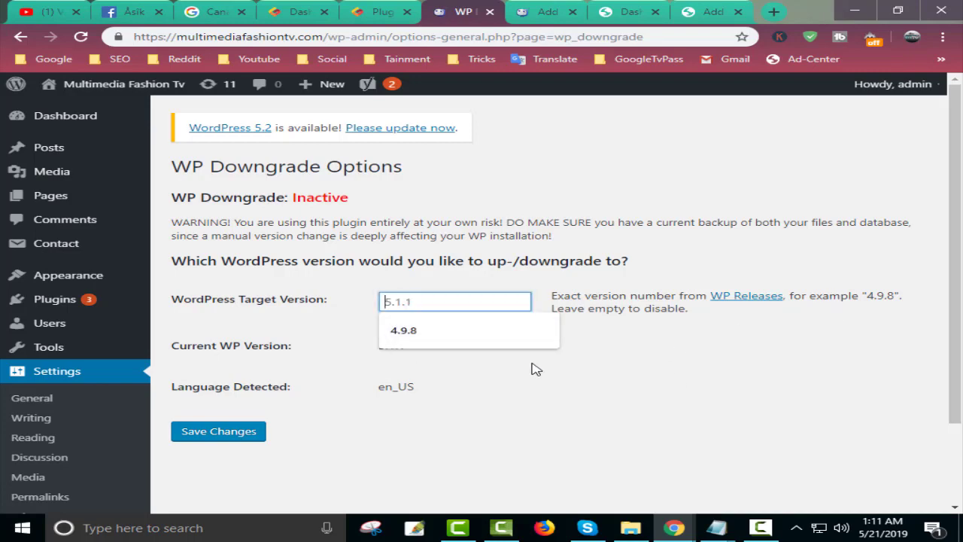
# Step: Check the WordPress version on Google TV Pass's dashboard and return to the start of its installed plugins list
pyautogui.click(380, 12)
pyautogui.click(299, 11)
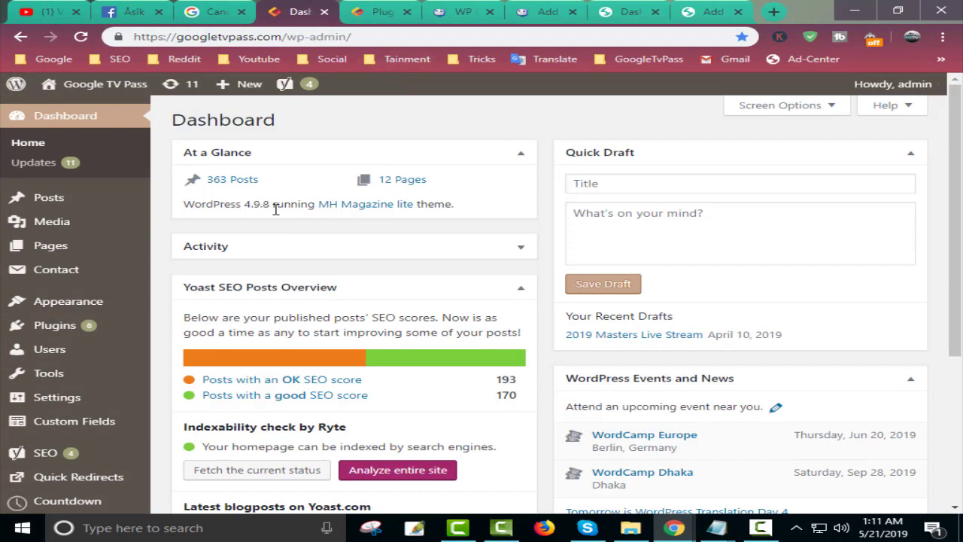
pyautogui.click(380, 11)
pyautogui.scroll(15, 350, 218)
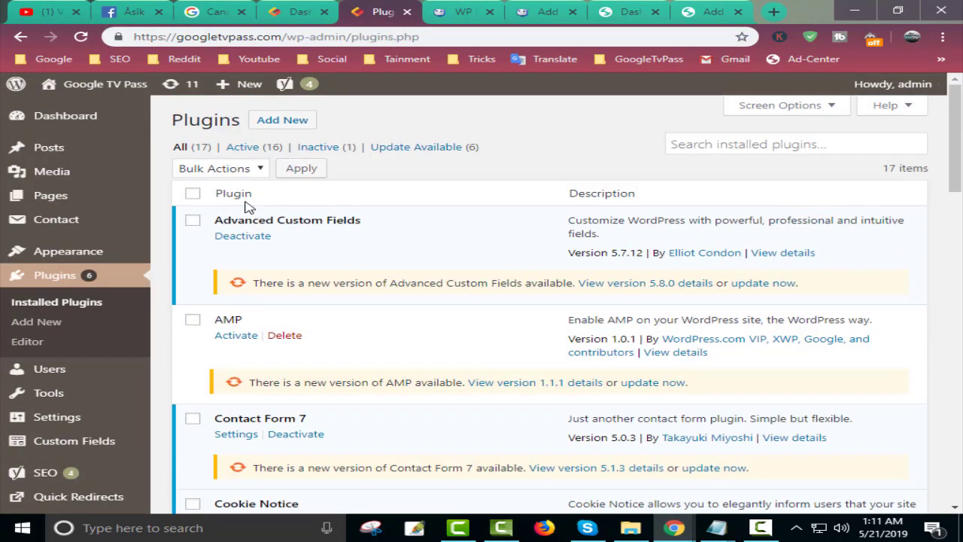
# Step: Open the page for adding plugins on Google TV Pass and check the WordPress version on its dashboard
pyautogui.click(164, 167)
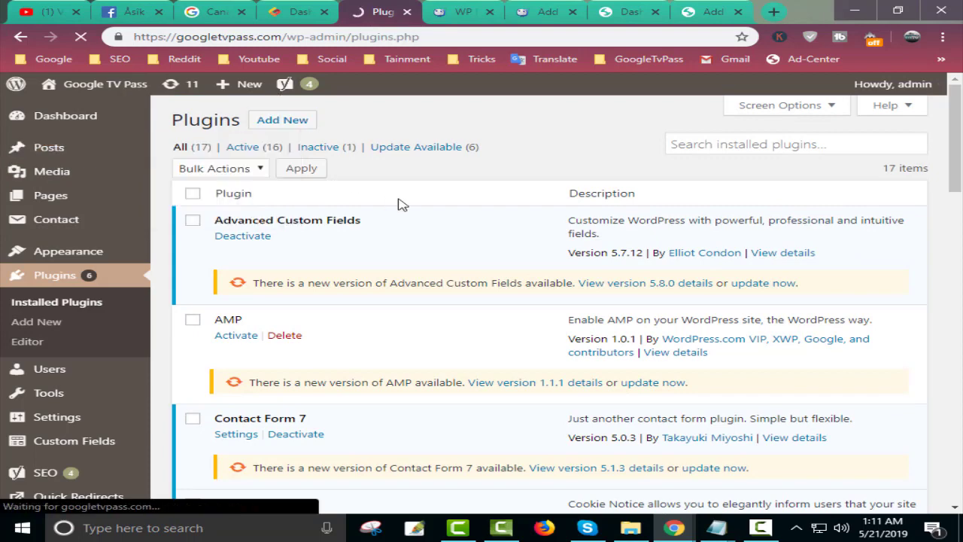
pyautogui.click(297, 11)
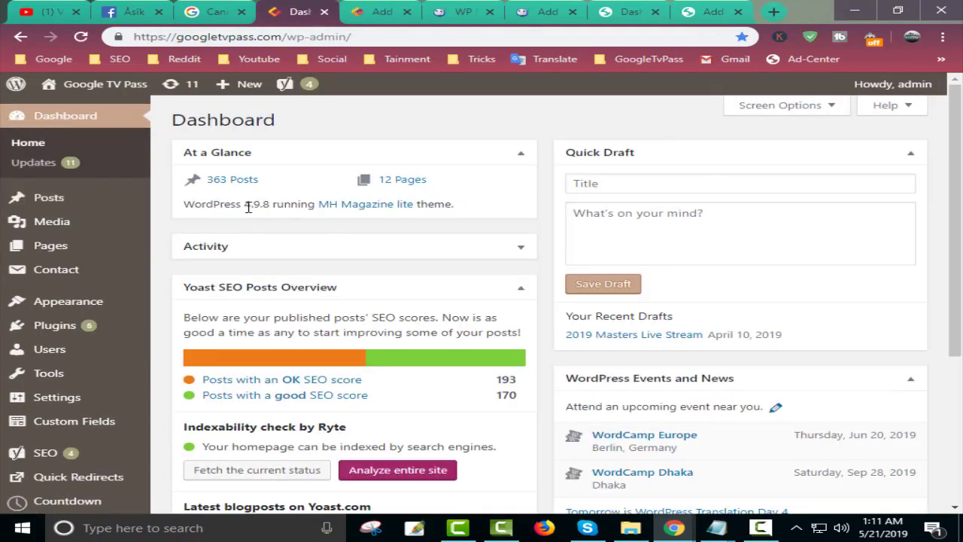
pyautogui.moveTo(248, 207); pyautogui.dragTo(261, 205)
# Step: Enter 4.9.8 as the WordPress target version in Multimedia Fashion Tv's WP Downgrade options
pyautogui.click(462, 11)
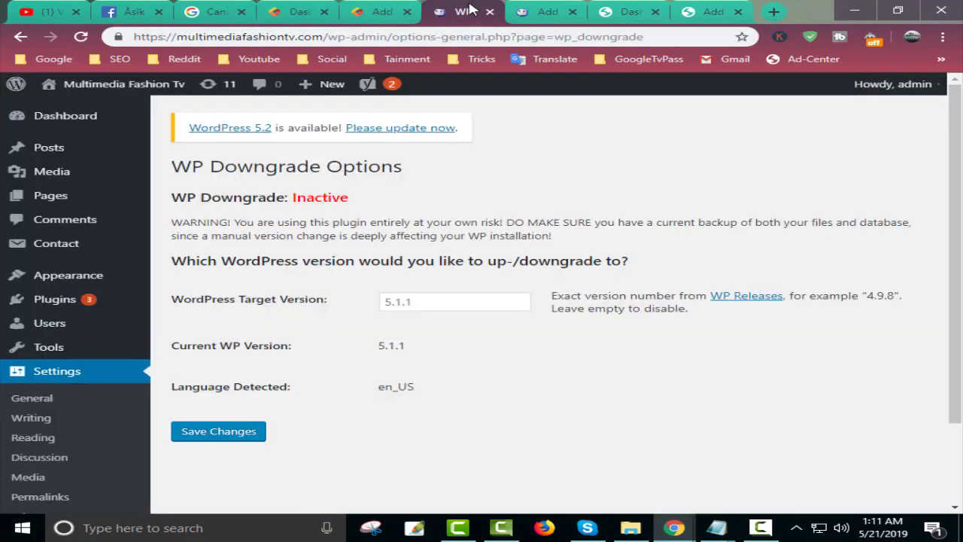
pyautogui.click(449, 305)
pyautogui.click(403, 329)
pyautogui.click(472, 404)
# Step: Examine the classic post editor on Sports Live TV and check the WordPress version on its dashboard
pyautogui.click(711, 9)
pyautogui.hotkey('ctrl', 'a')
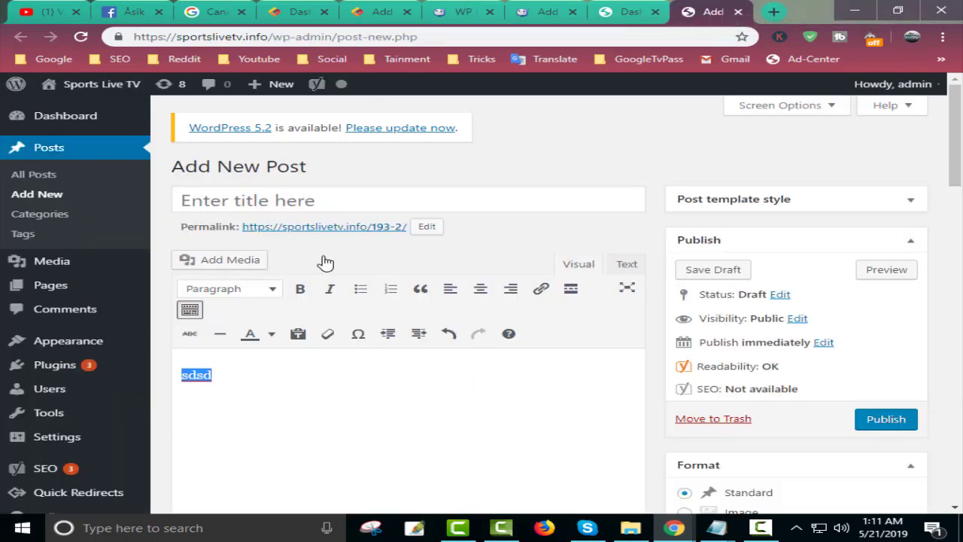
pyautogui.hotkey('ctrl', '5')
pyautogui.hotkey('ctrl', '9')
pyautogui.hotkey('ctrl', '4')
pyautogui.click(704, 9)
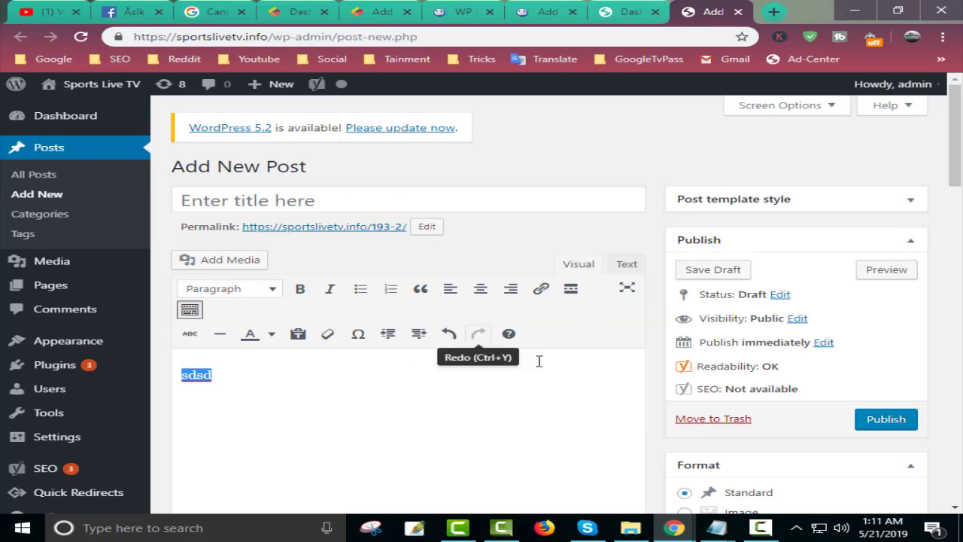
pyautogui.scroll(-2, 727, 394)
pyautogui.scroll(2, 677, 391)
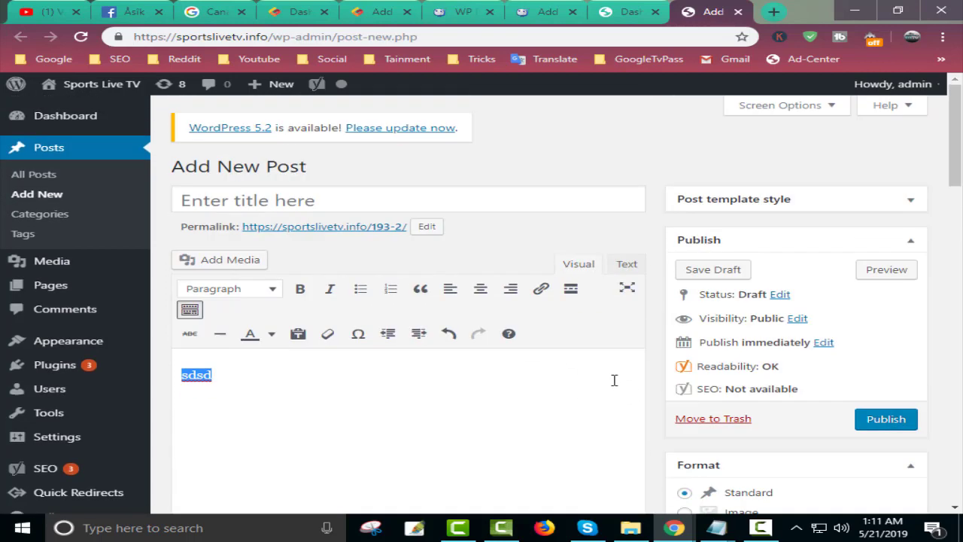
pyautogui.click(625, 11)
pyautogui.moveTo(249, 275); pyautogui.dragTo(271, 272)
# Step: Recheck the WordPress target version and the detected language in Multimedia Fashion Tv's WP Downgrade options
pyautogui.click(481, 9)
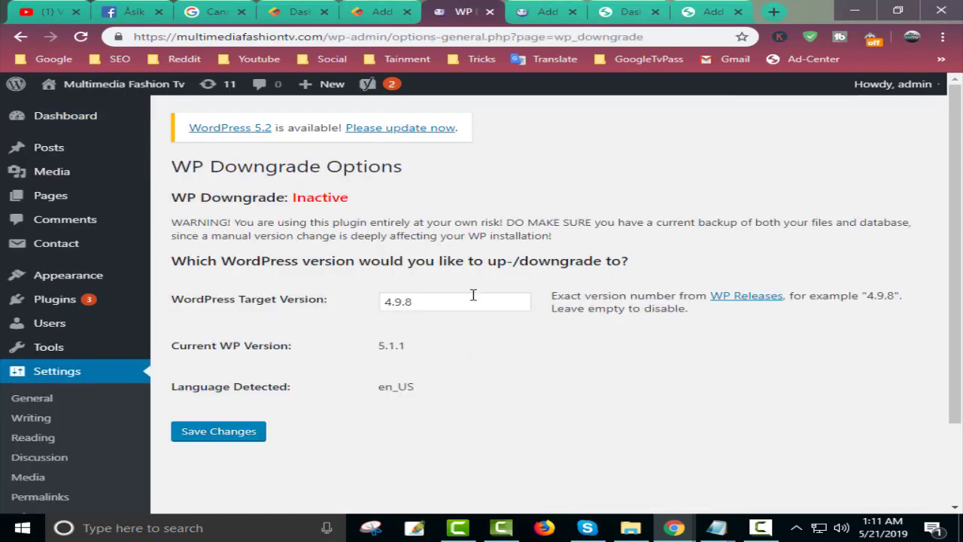
pyautogui.doubleClick(424, 298)
pyautogui.tripleClick(528, 372)
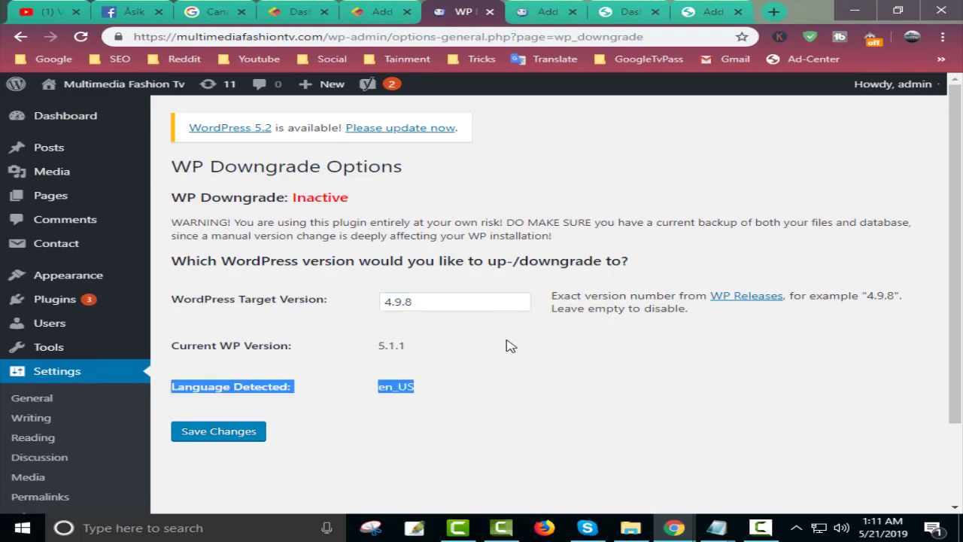
pyautogui.click(444, 304)
pyautogui.moveTo(444, 304); pyautogui.dragTo(374, 309)
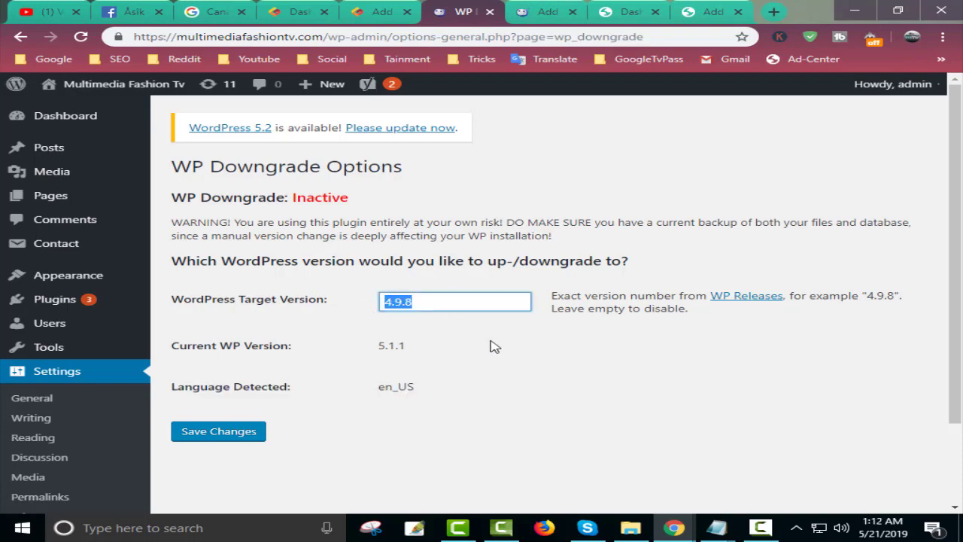
pyautogui.click(497, 341)
pyautogui.doubleClick(421, 304)
pyautogui.click(454, 323)
pyautogui.doubleClick(441, 299)
pyautogui.click(425, 366)
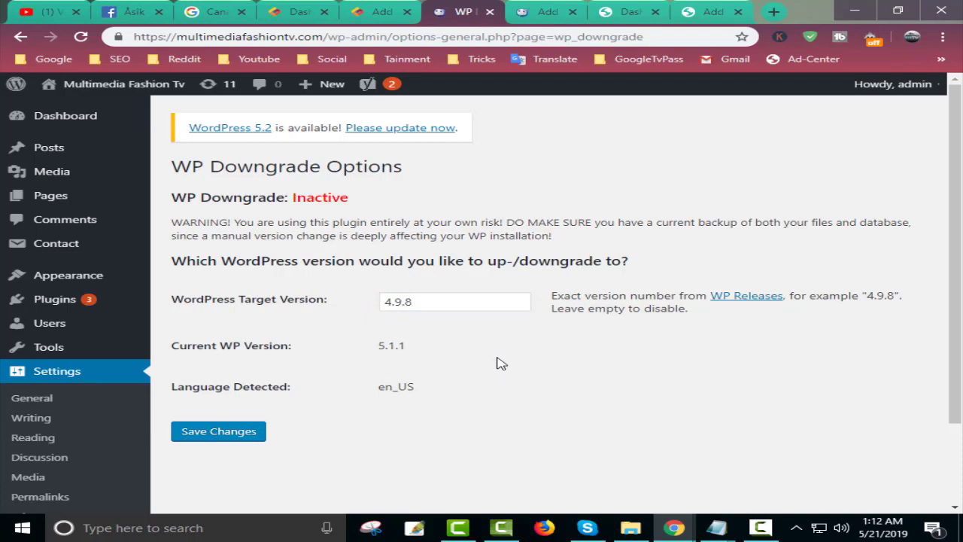
pyautogui.moveTo(475, 308); pyautogui.dragTo(334, 312)
pyautogui.click(459, 348)
# Step: Save the WP Downgrade options on Multimedia Fashion Tv and run the core downgrade to WordPress 4.9.8
pyautogui.click(208, 439)
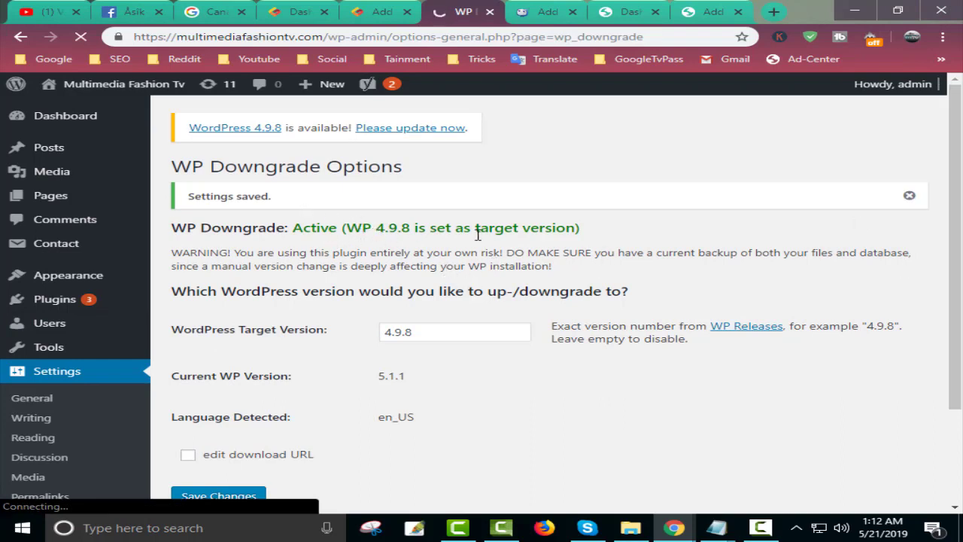
pyautogui.scroll(-2, 517, 299)
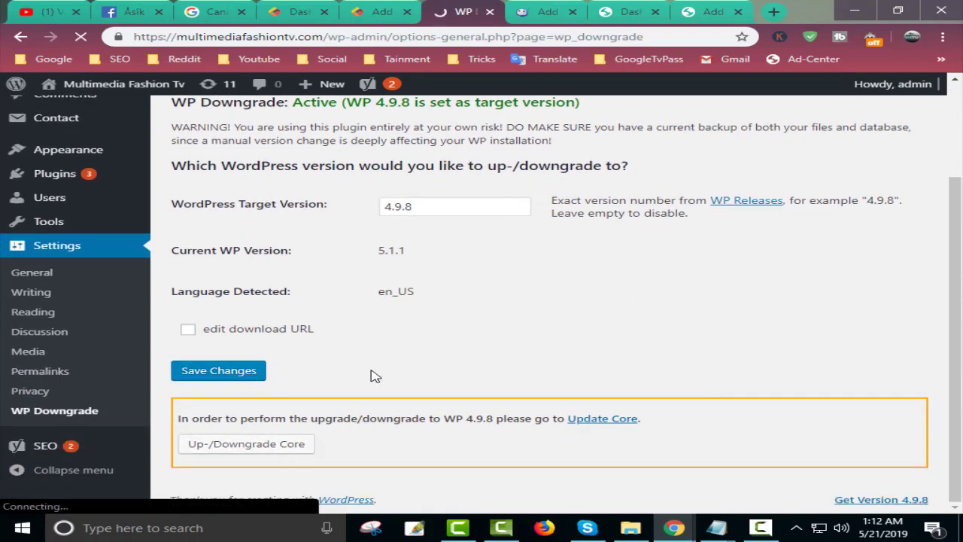
pyautogui.click(252, 450)
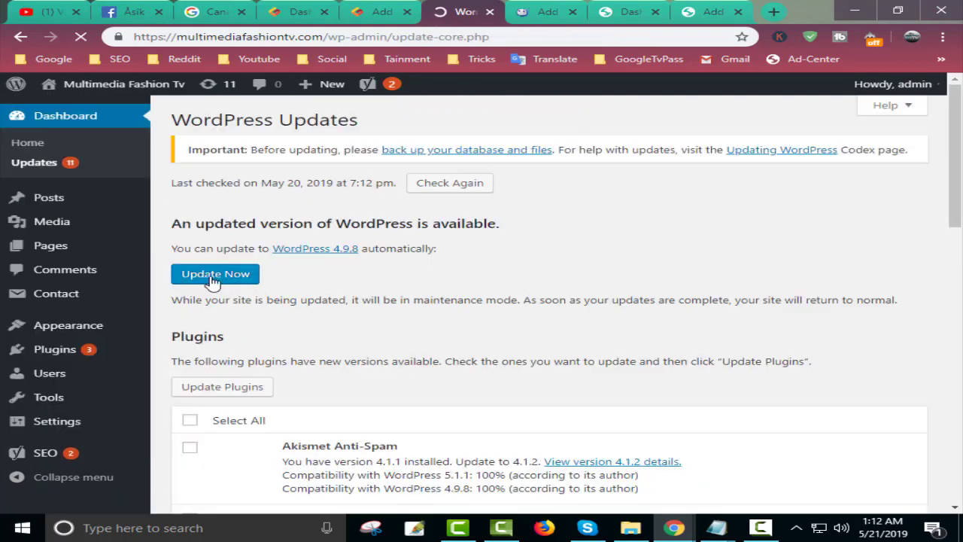
pyautogui.click(213, 275)
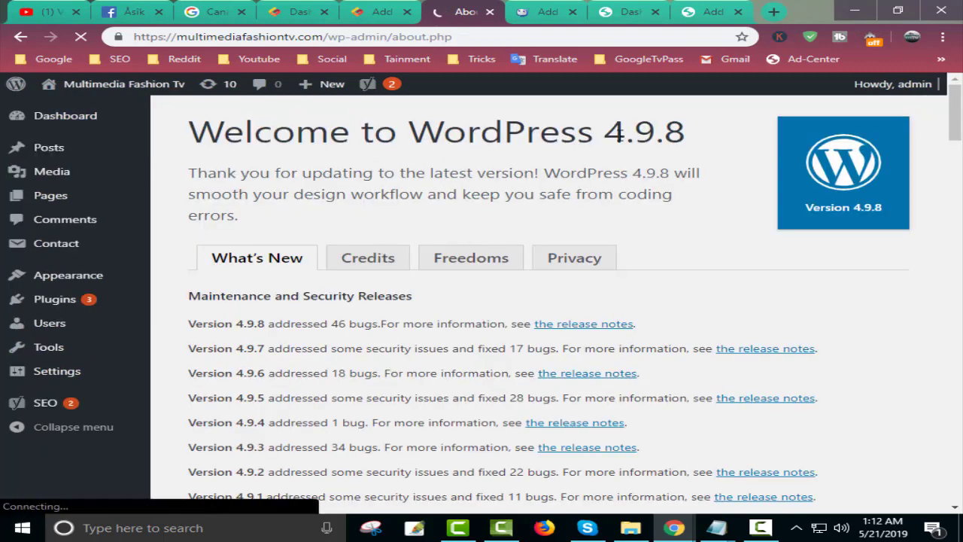
# Step: Check the version on Multimedia Fashion Tv's WordPress welcome page and the site address of the open block editor draft
pyautogui.moveTo(644, 134); pyautogui.dragTo(690, 153)
pyautogui.click(537, 9)
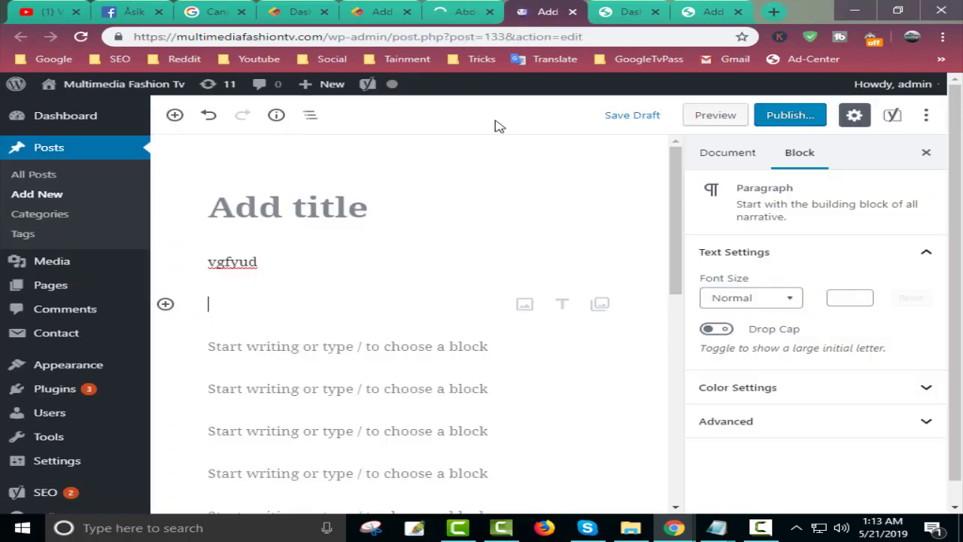
pyautogui.click(461, 11)
pyautogui.moveTo(611, 133); pyautogui.dragTo(643, 132)
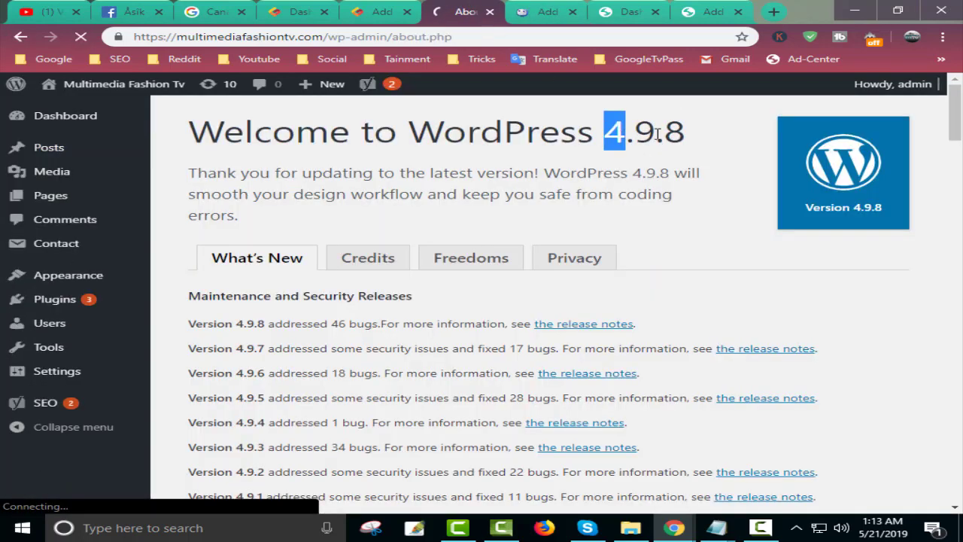
pyautogui.scroll(-3, 597, 304)
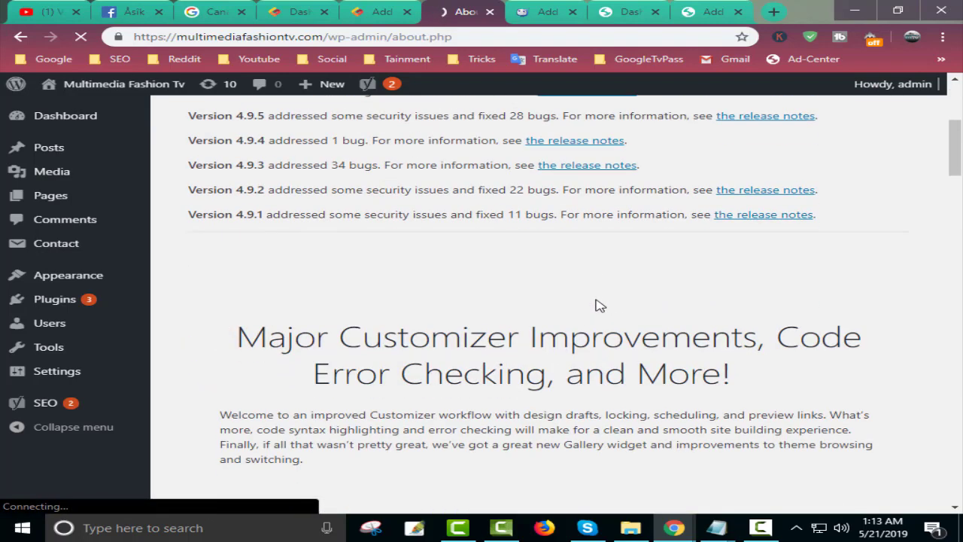
pyautogui.click(553, 9)
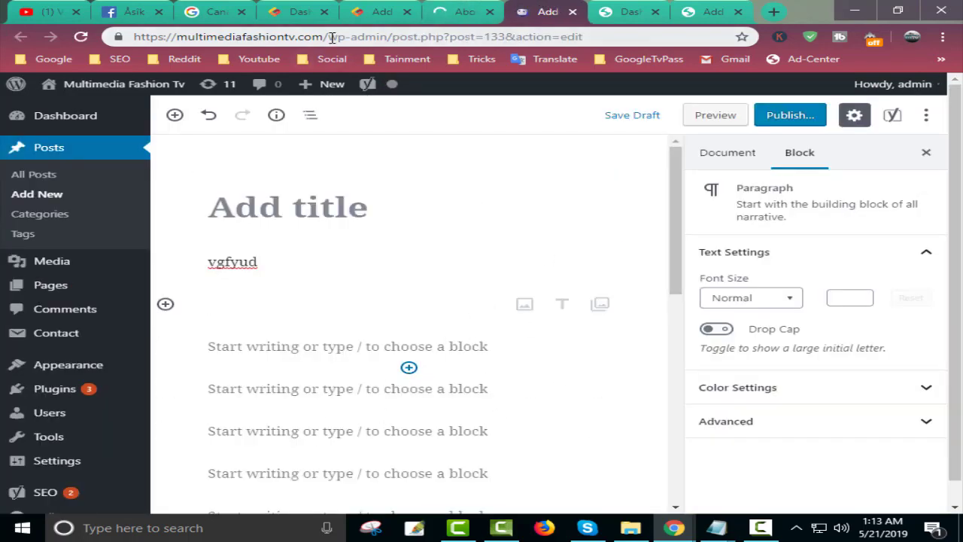
pyautogui.moveTo(331, 37); pyautogui.dragTo(134, 38)
pyautogui.click(460, 11)
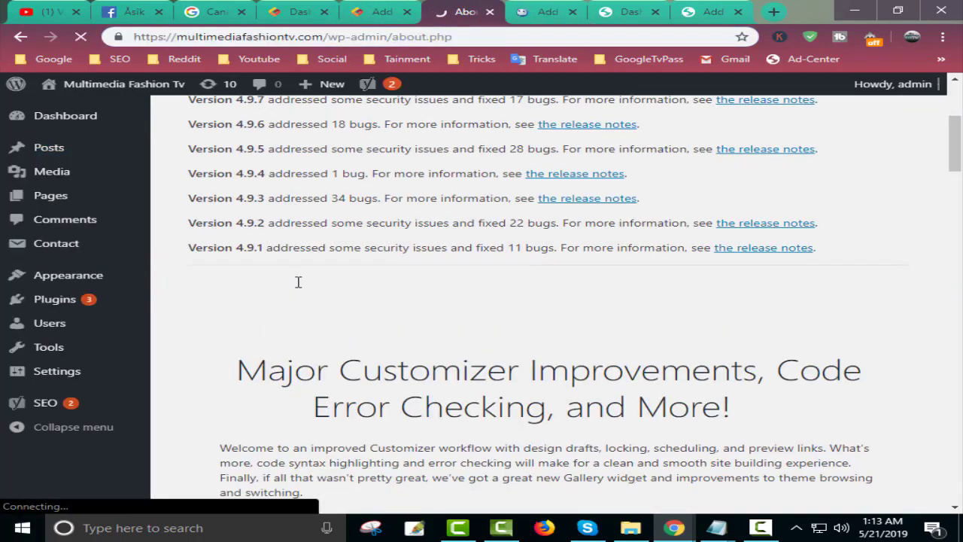
# Step: Open a new post in a separate browser tab on Multimedia Fashion Tv
pyautogui.moveTo(48, 148)
pyautogui.middleClick(189, 168)
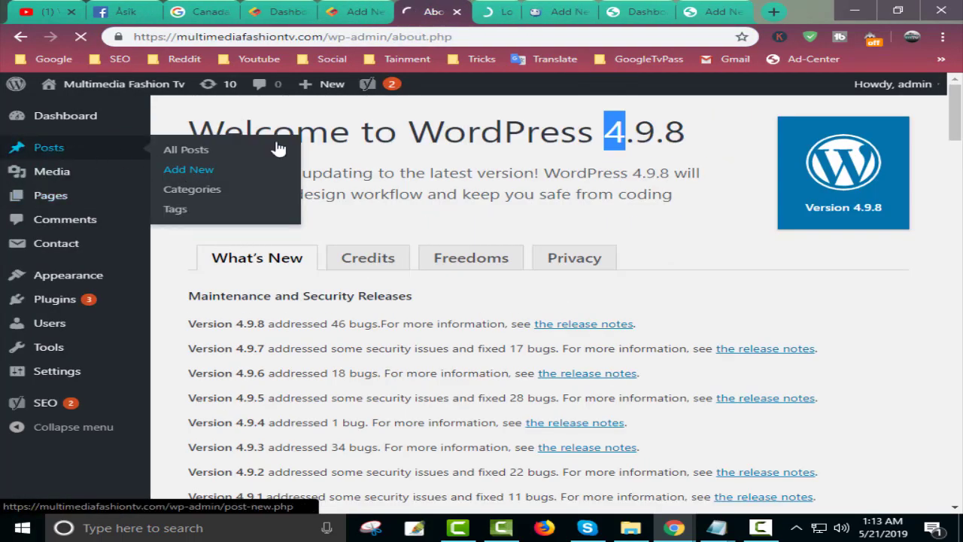
pyautogui.click(497, 11)
pyautogui.click(572, 11)
pyautogui.click(489, 11)
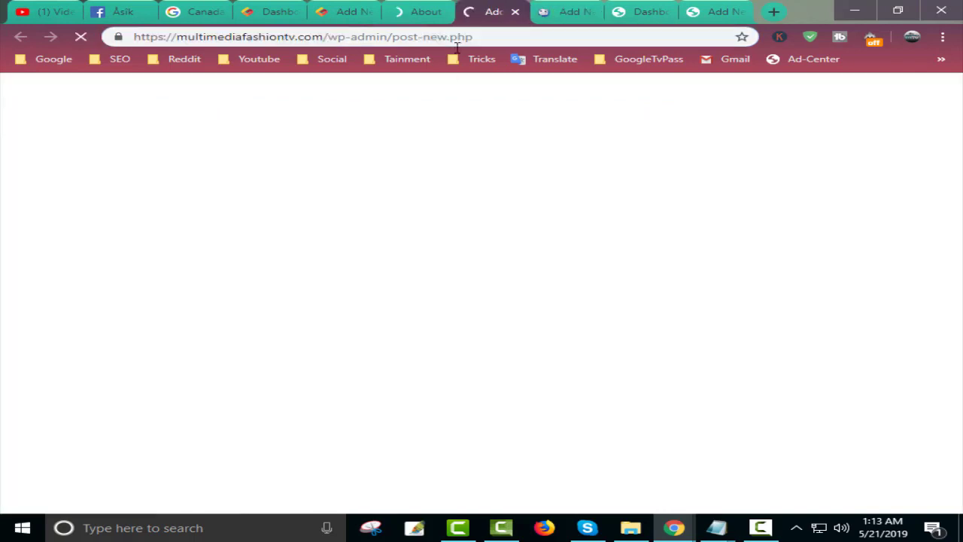
# Step: Compare the old block editor draft with the new post's editor on Multimedia Fashion Tv
pyautogui.click(550, 12)
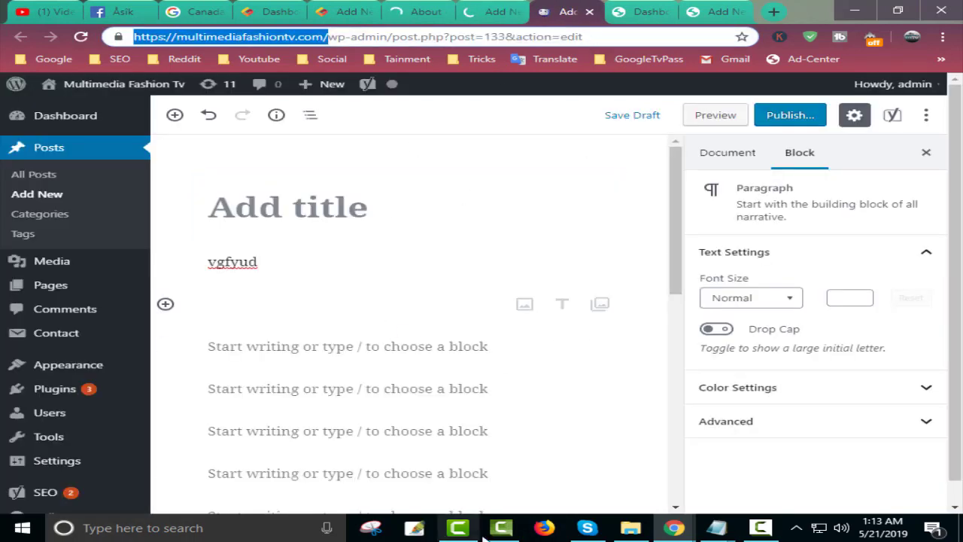
pyautogui.moveTo(734, 185); pyautogui.dragTo(800, 430)
pyautogui.click(457, 385)
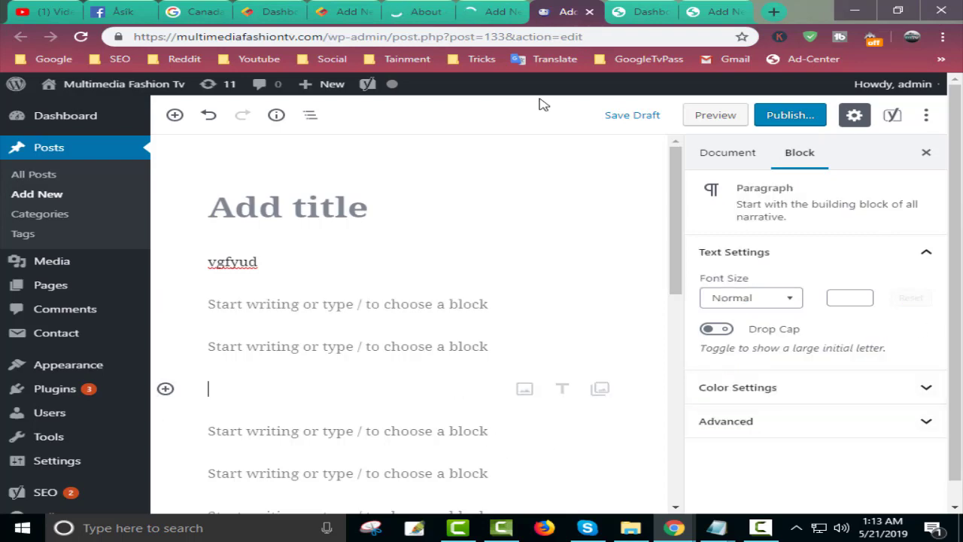
pyautogui.click(496, 11)
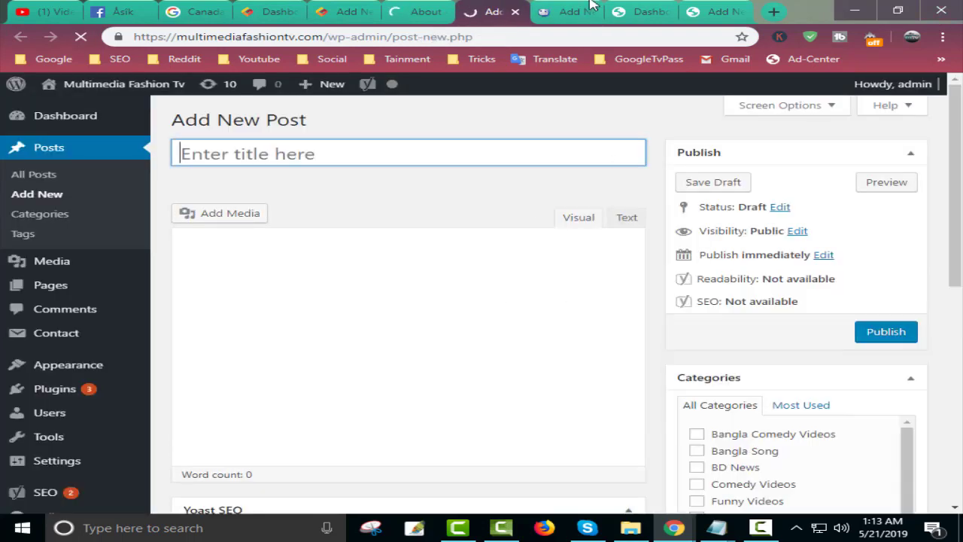
pyautogui.click(556, 12)
pyautogui.click(590, 36)
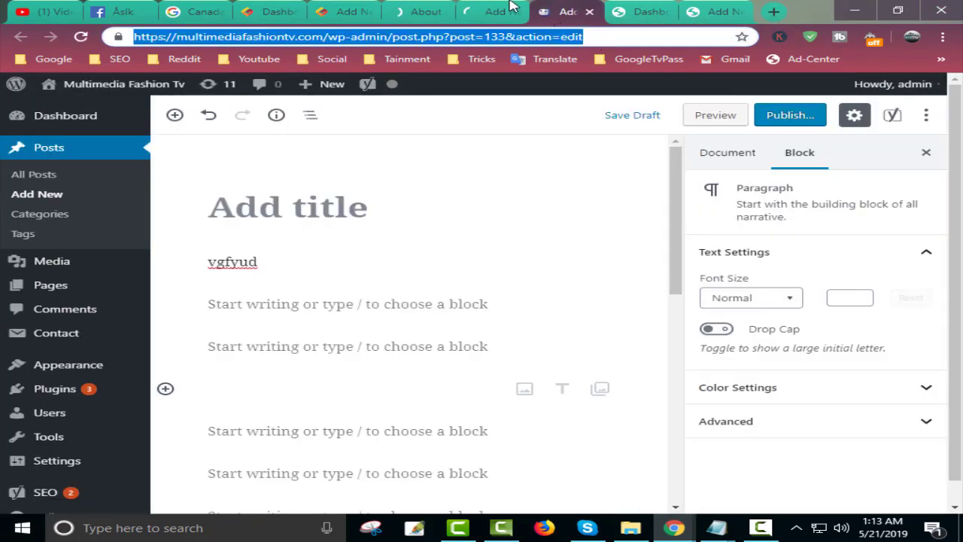
pyautogui.click(497, 12)
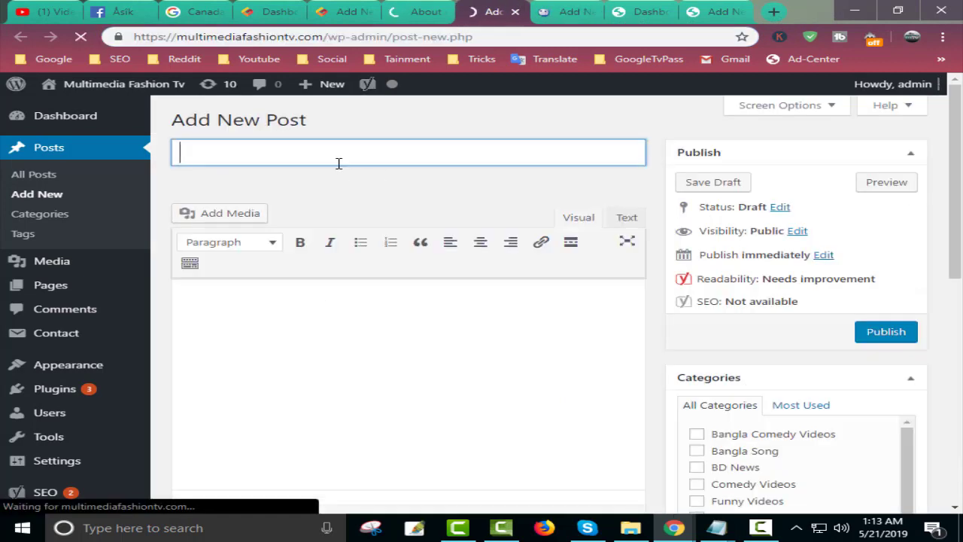
pyautogui.click(458, 345)
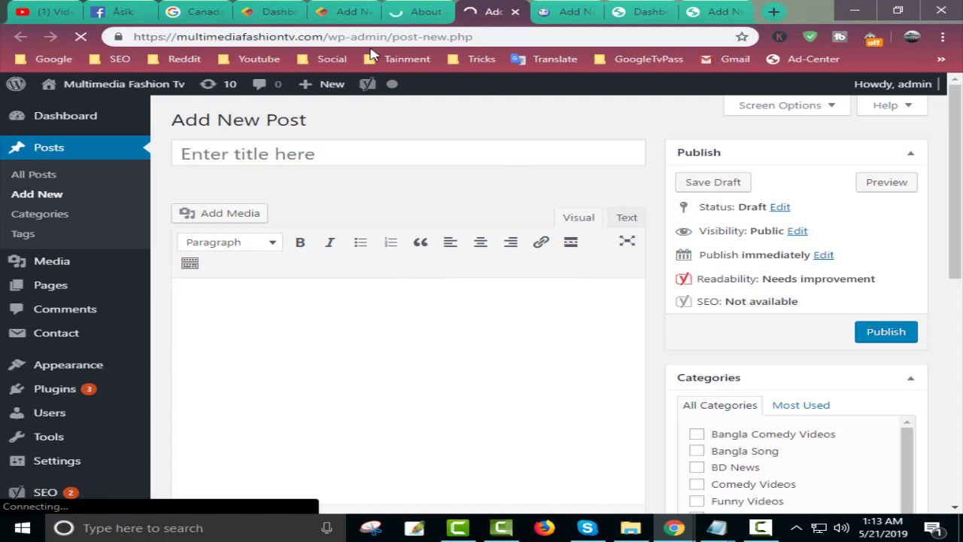
pyautogui.click(346, 11)
pyautogui.click(565, 11)
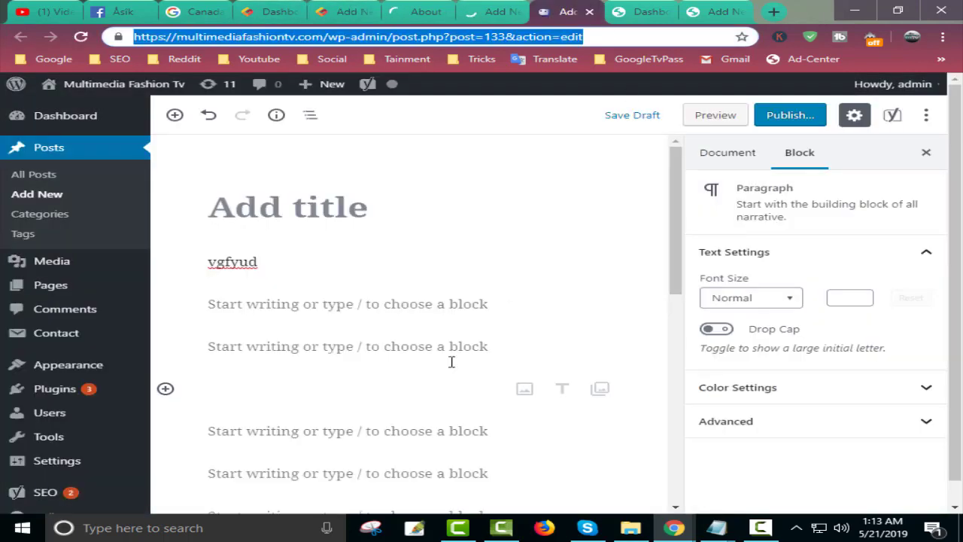
# Step: Enter the test text "svdfyb" in the new post's body and show the second row of formatting tools
pyautogui.hotkey('ctrl', 'pageup')
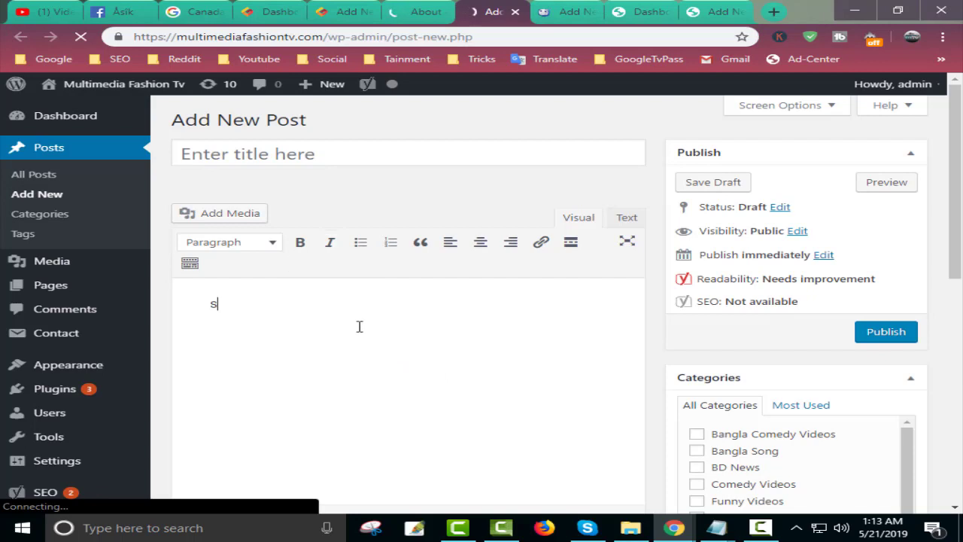
pyautogui.write('vdfyb')
pyautogui.click(191, 265)
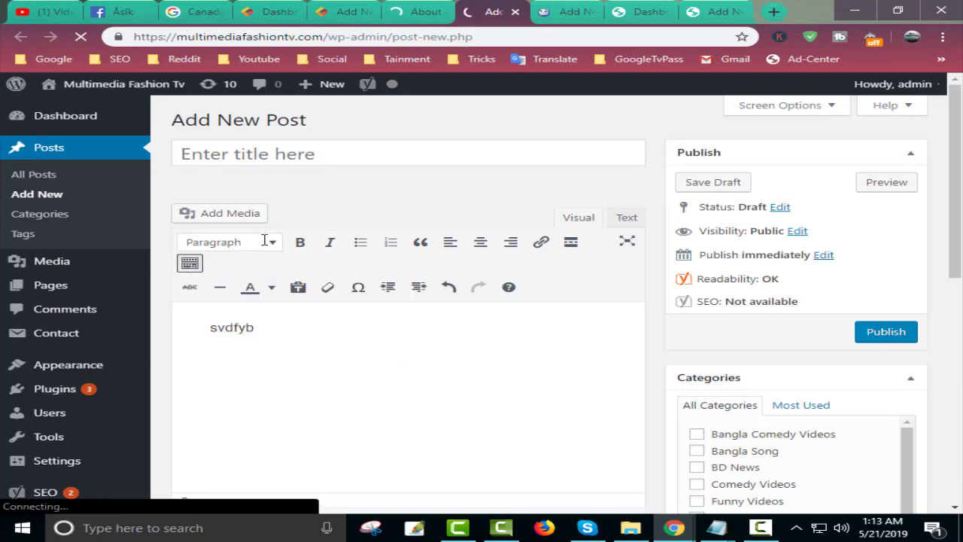
# Step: Examine the new post's readability and SEO status, snippet preview, tags and featured image sections
pyautogui.moveTo(668, 275); pyautogui.dragTo(806, 318)
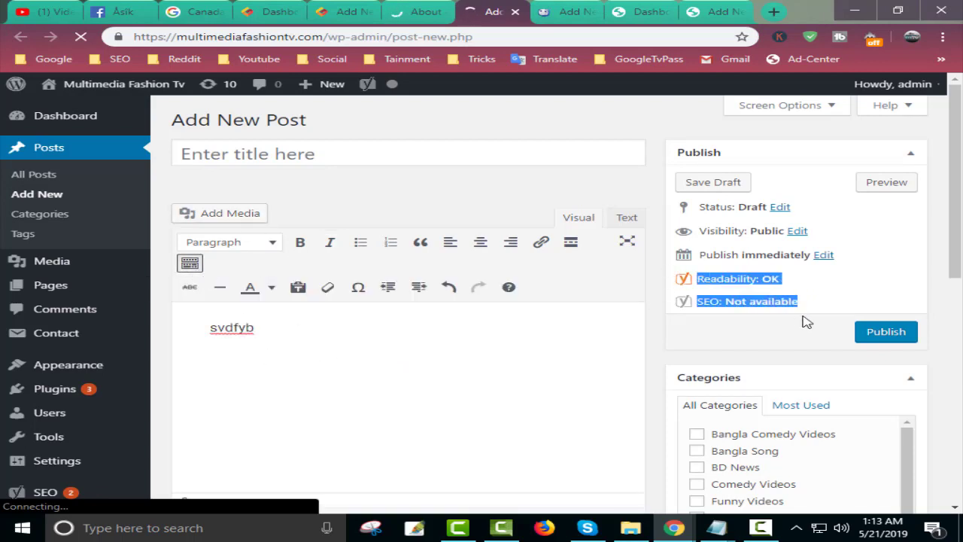
pyautogui.click(747, 316)
pyautogui.scroll(-1, 752, 316)
pyautogui.scroll(-5, 752, 316)
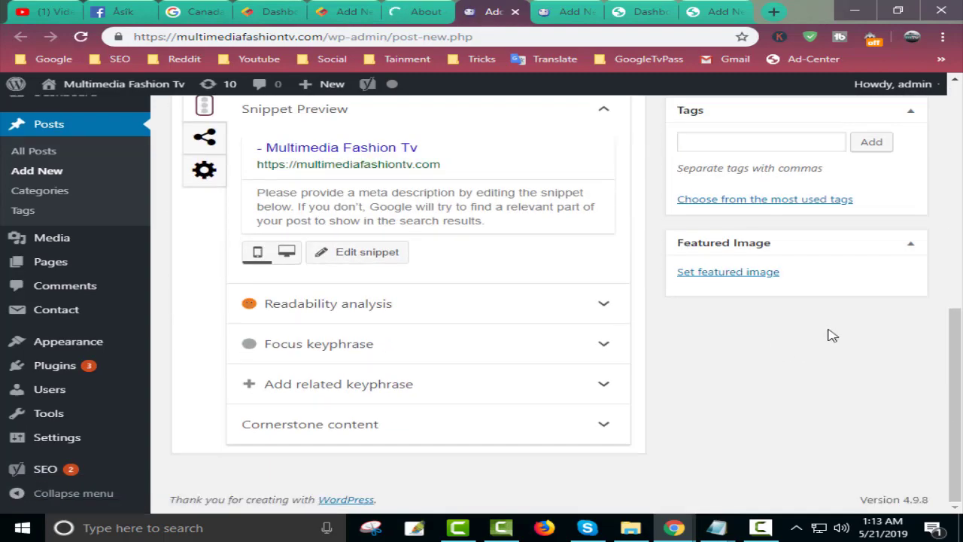
pyautogui.scroll(3, 828, 331)
pyautogui.scroll(-4, 662, 376)
pyautogui.scroll(6, 451, 338)
# Step: Look over the old block editor draft and the WordPress welcome page again, and return to the new post
pyautogui.click(579, 16)
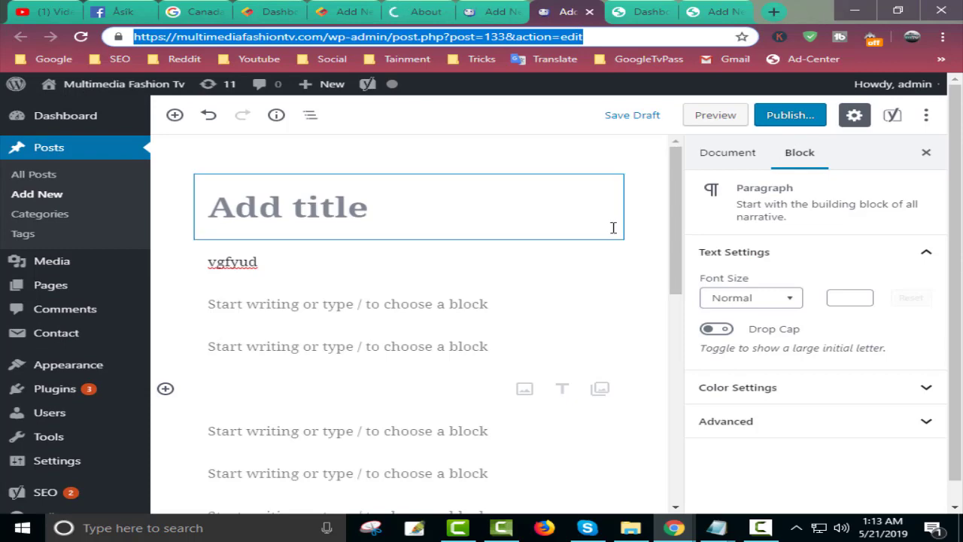
pyautogui.click(496, 9)
pyautogui.click(421, 10)
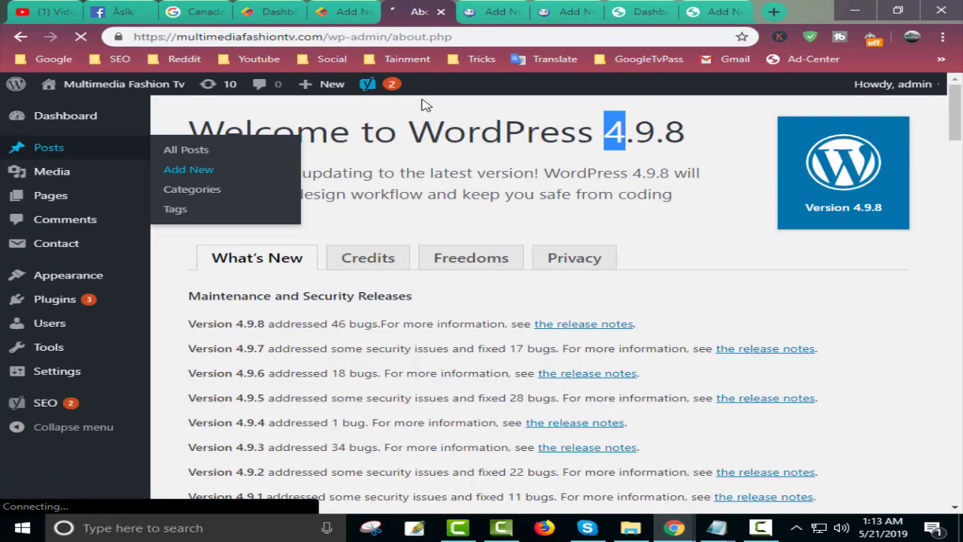
pyautogui.click(519, 9)
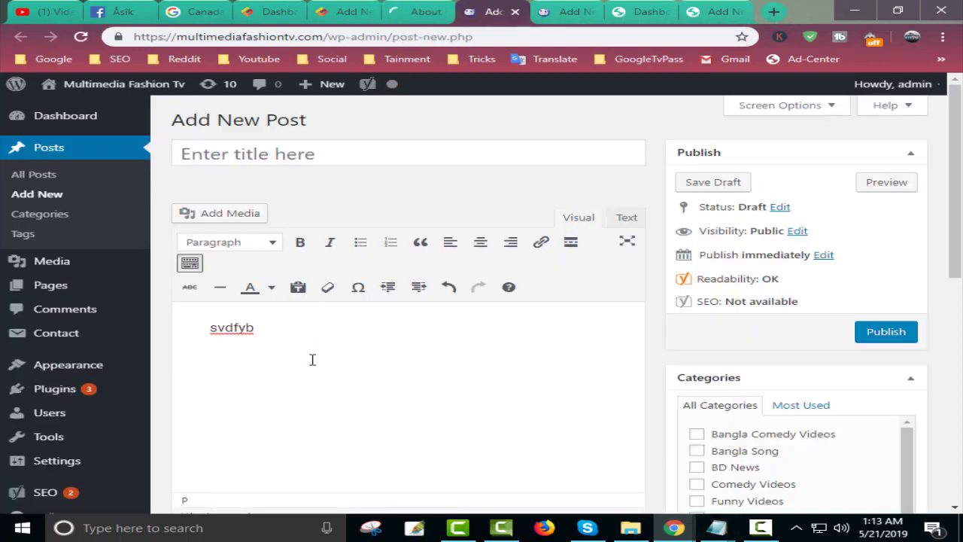
# Step: Compare the editor and test text in Multimedia Fashion Tv's new post with those in Sports Live TV's new post
pyautogui.moveTo(303, 331); pyautogui.dragTo(94, 333)
pyautogui.click(711, 10)
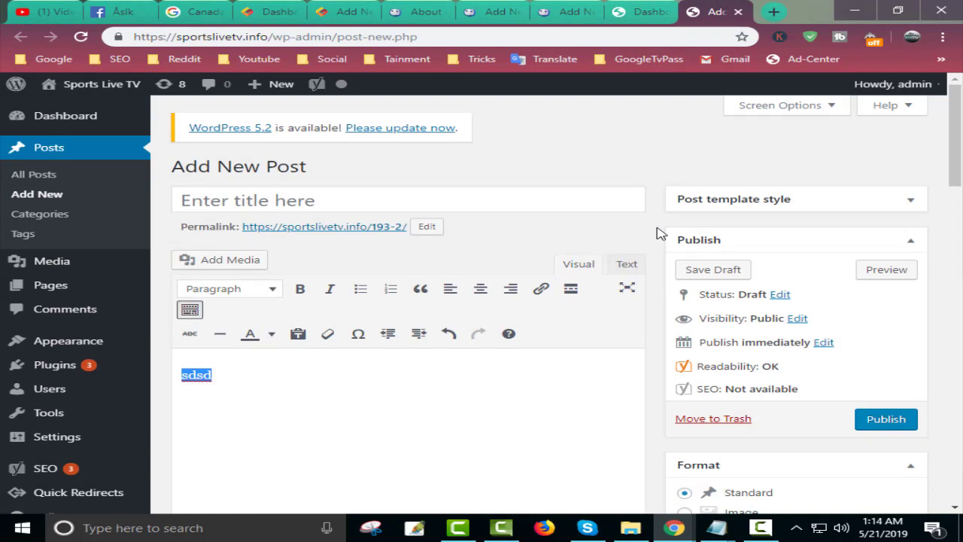
pyautogui.click(508, 414)
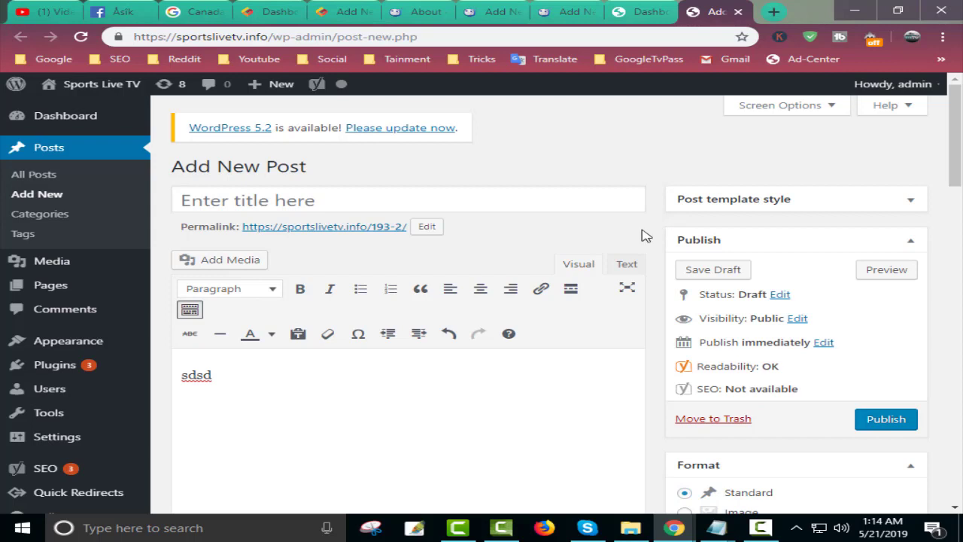
pyautogui.doubleClick(226, 373)
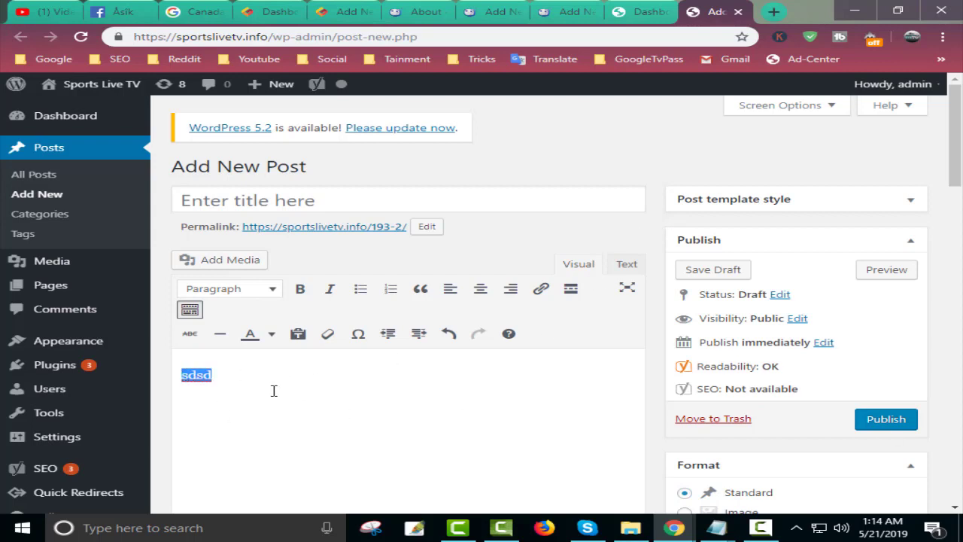
pyautogui.click(324, 449)
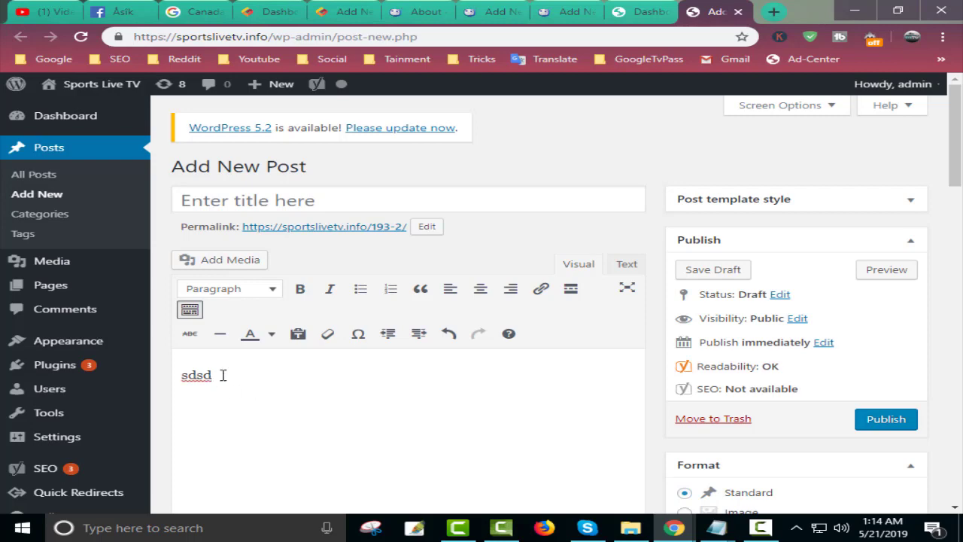
pyautogui.moveTo(223, 375); pyautogui.dragTo(183, 376)
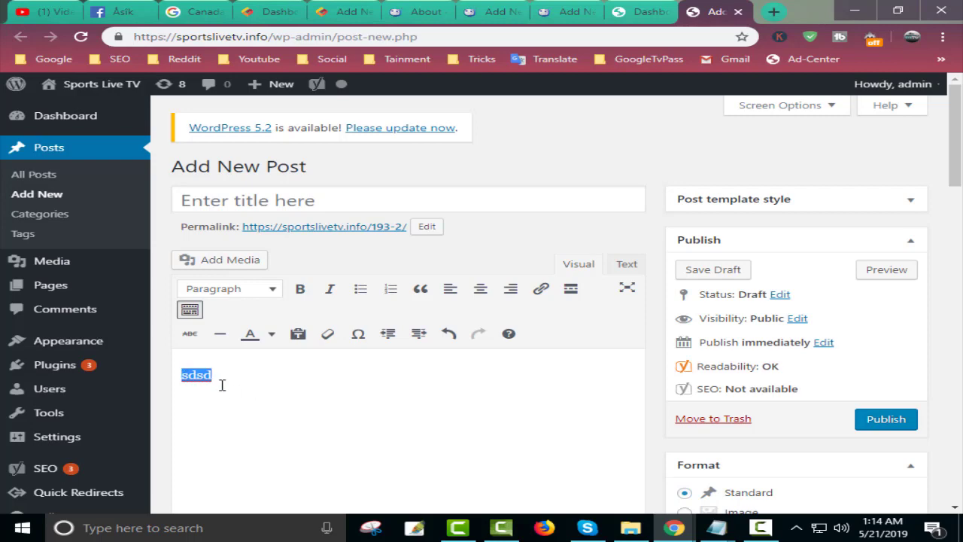
# Step: Review Multimedia Fashion Tv's new post once more and check the WordPress version in the welcome page heading
pyautogui.click(420, 12)
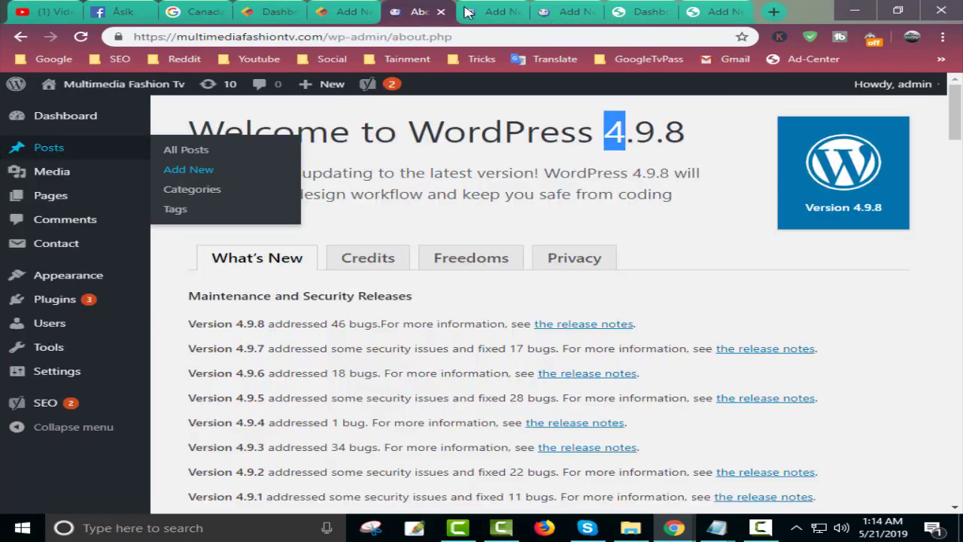
pyautogui.click(489, 10)
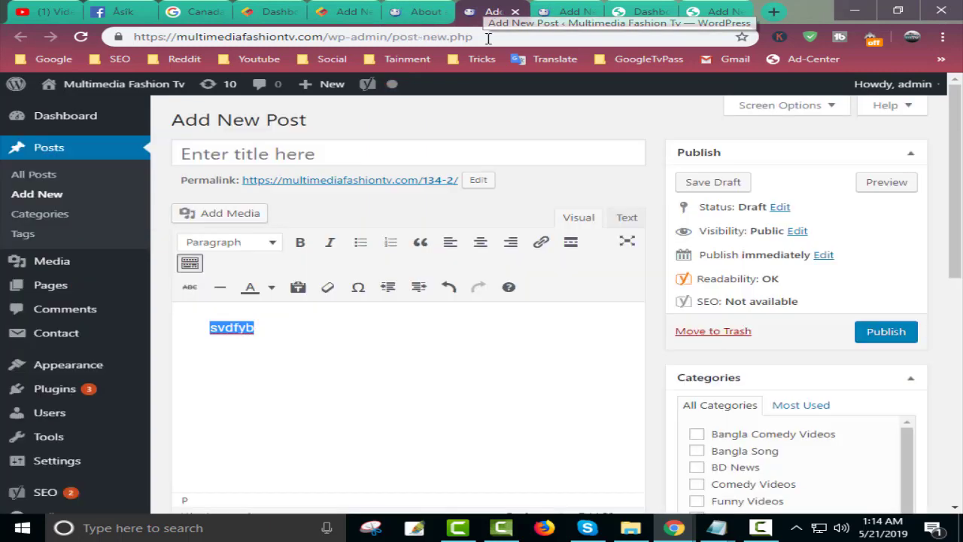
pyautogui.click(418, 11)
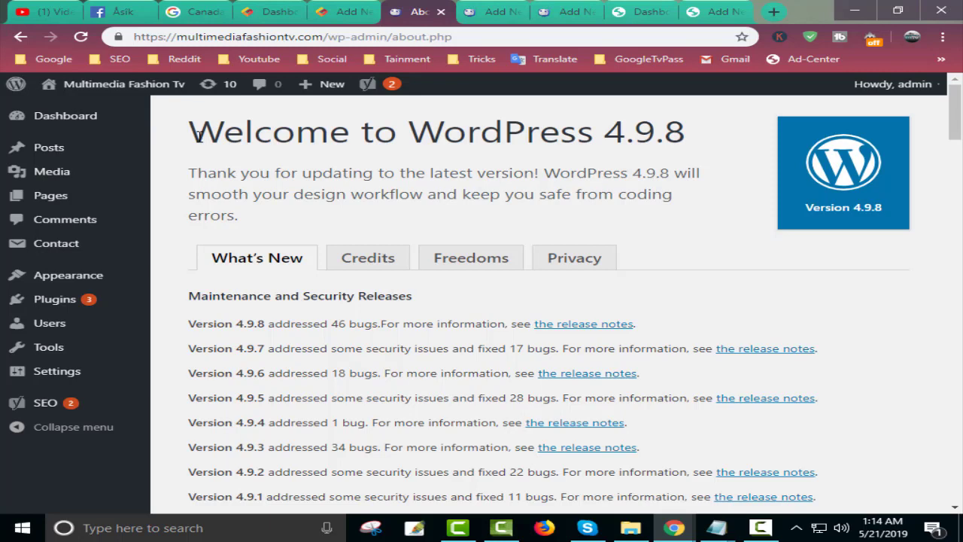
pyautogui.moveTo(188, 134); pyautogui.dragTo(687, 139)
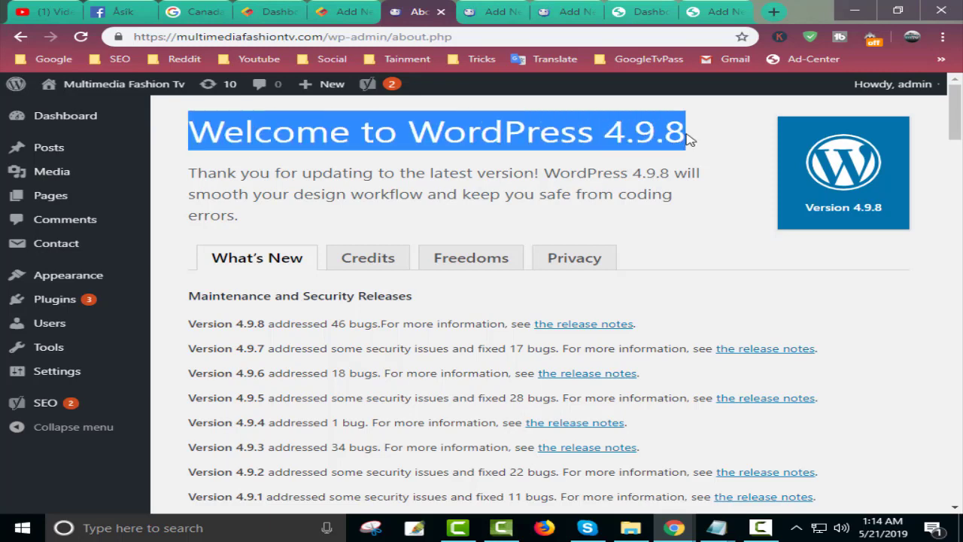
pyautogui.doubleClick(398, 138)
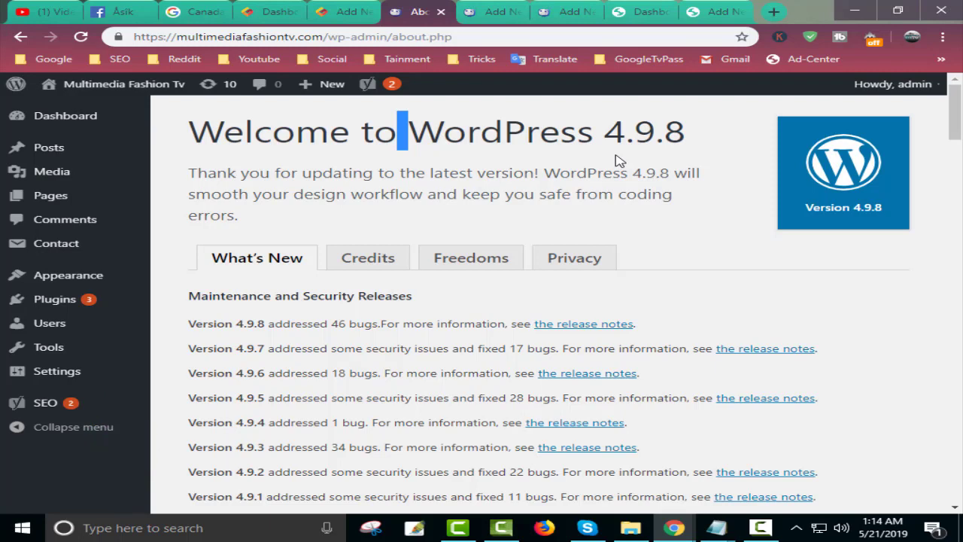
pyautogui.click(760, 527)
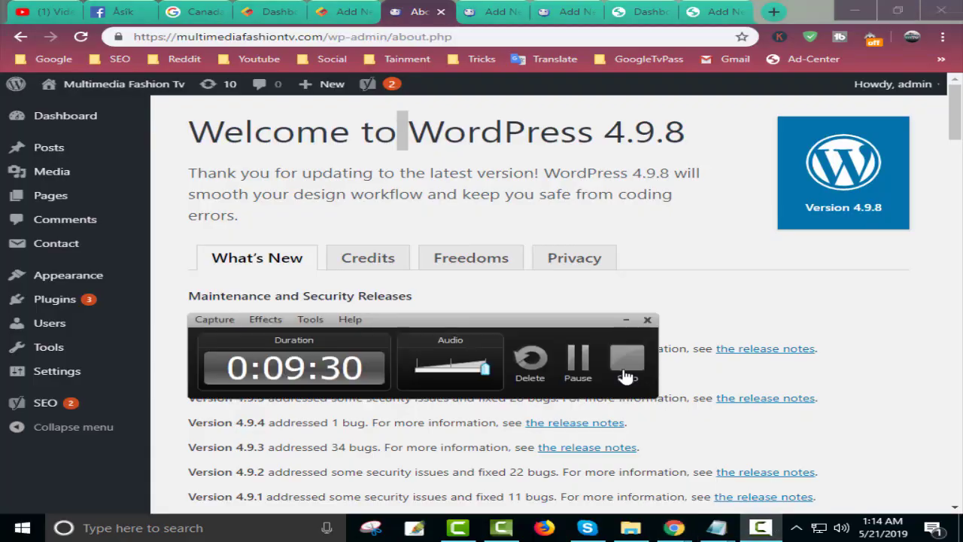